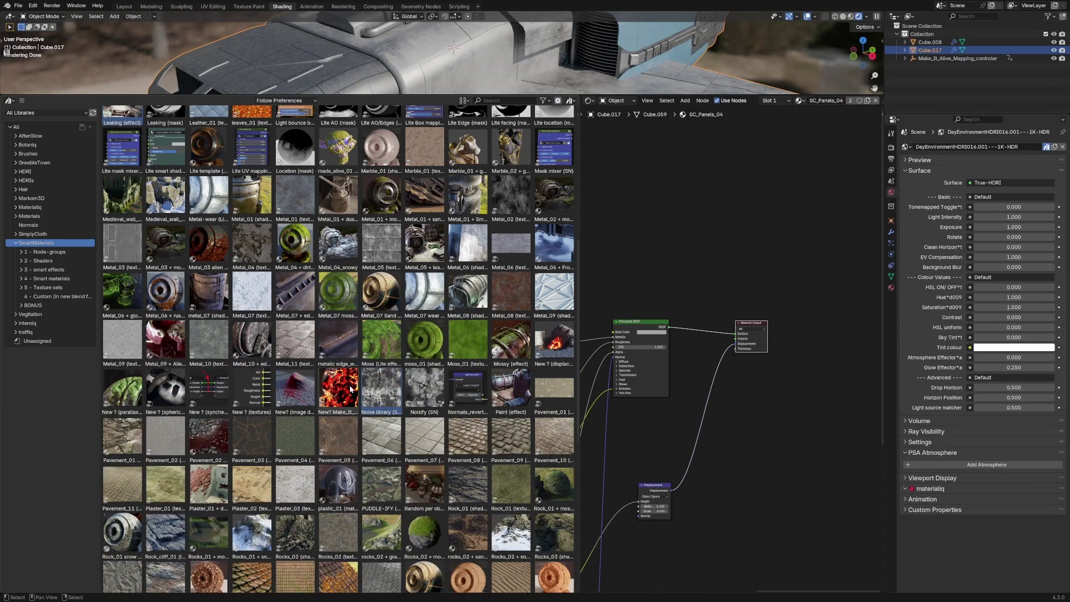
Show the SmartMaterials node groups in the asset library and enlarge the 3D viewport above it
scroll(350, 387, "down", 3)
scroll(115, 266, "down", 1)
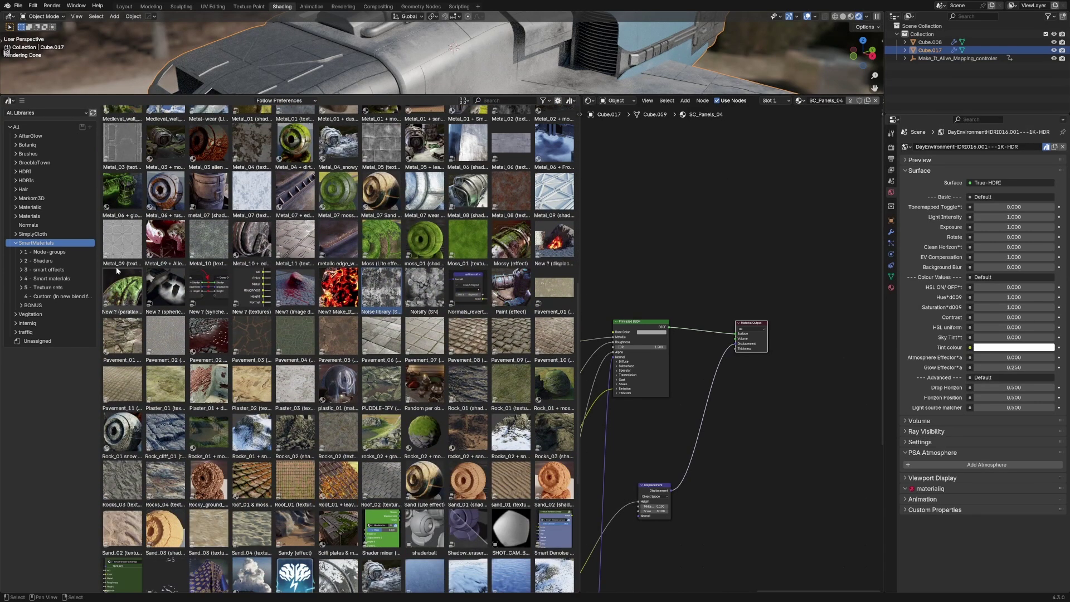
left_click(74, 253)
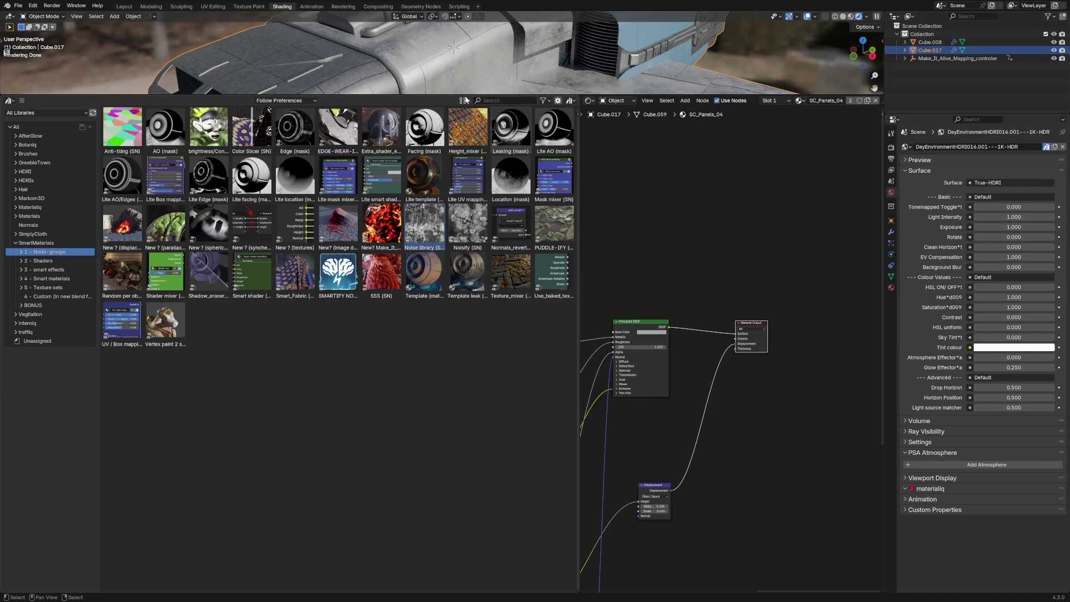
left_click_drag(465, 95, 501, 542)
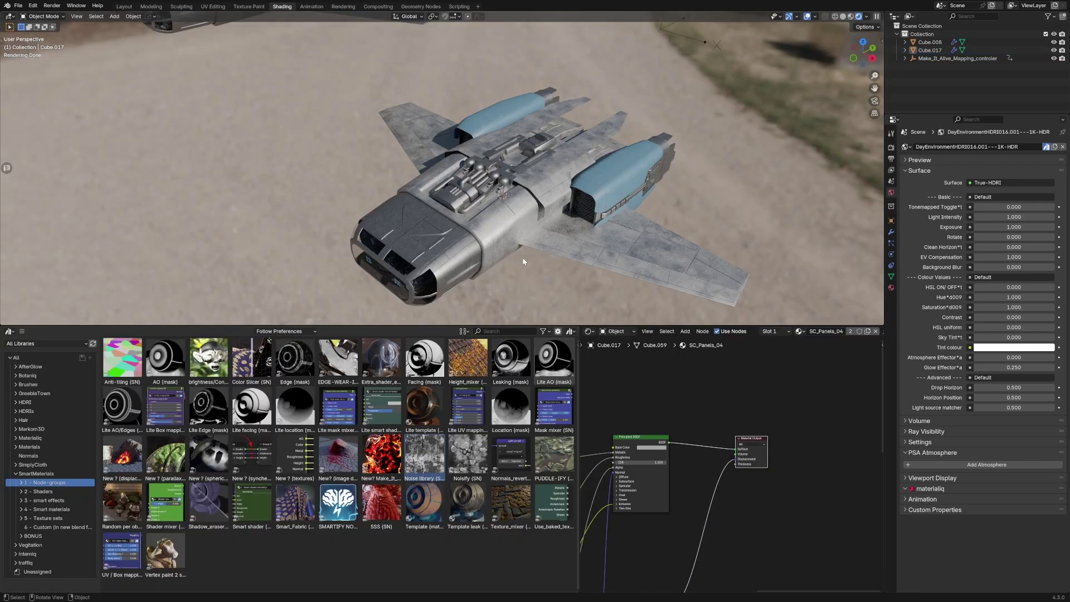
Add the AO (mask) node group from the asset library to the SC_Panels_04 material's node tree
middle_click_drag(523, 261, 529, 256)
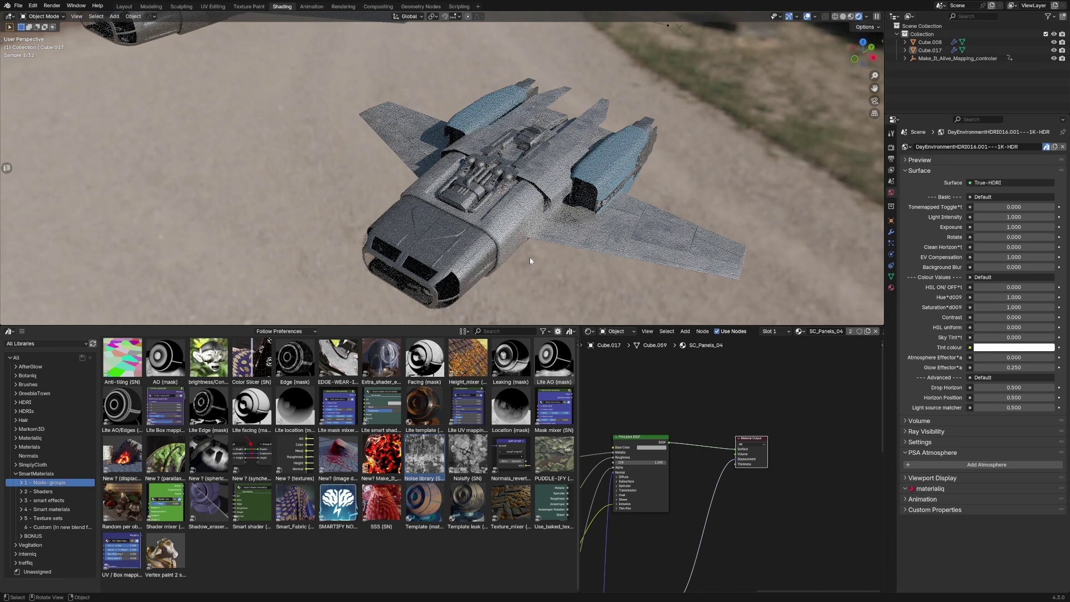
middle_click_drag(439, 141, 435, 75)
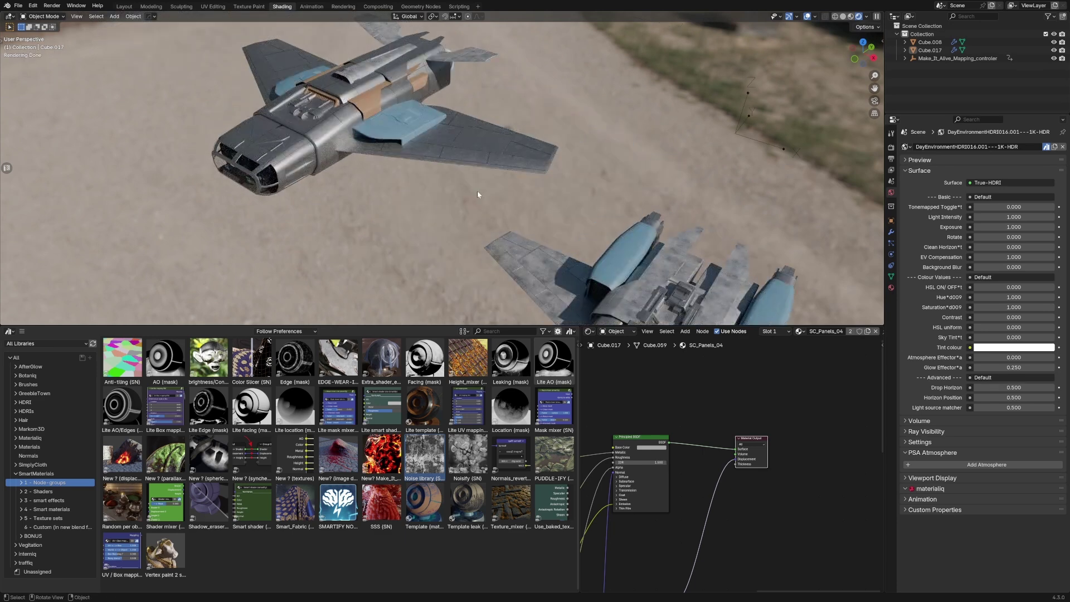
middle_click_drag(631, 266, 508, 204)
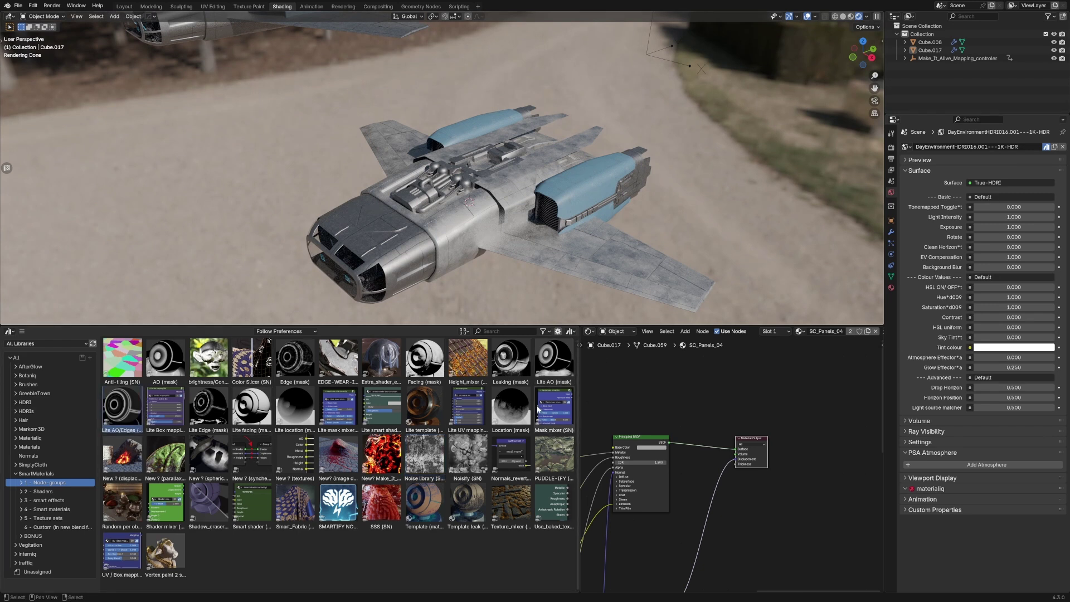
left_click_drag(165, 360, 681, 381)
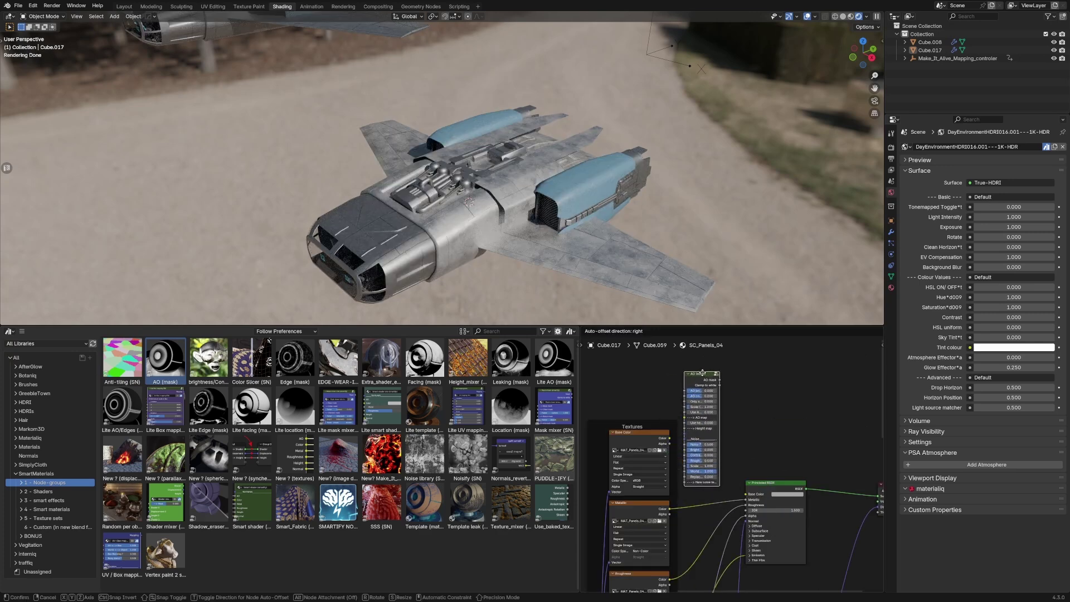
left_click(683, 381)
Add a Mix Color node with the AO mask as its Factor and connect its result to the Principled BSDF's Base Color
scroll(703, 457, "up", 2)
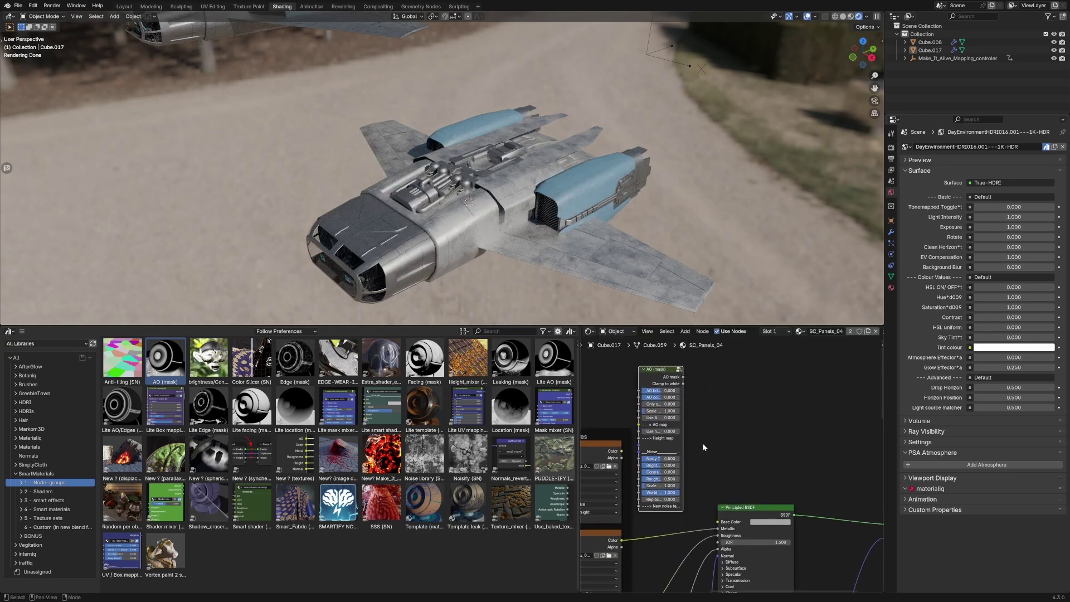
key("shift+a")
type("MIX")
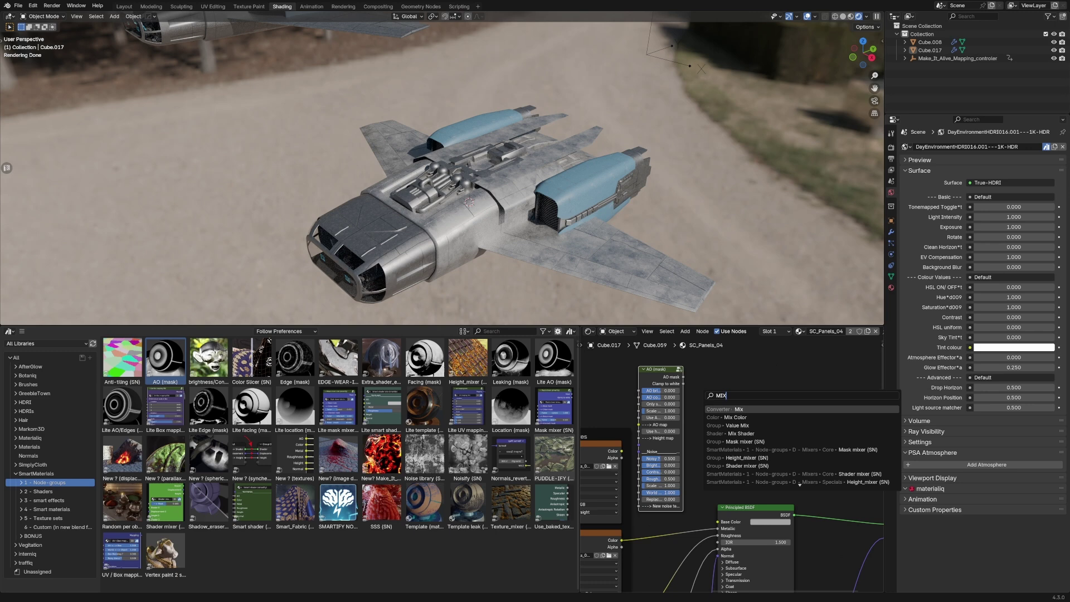
key("Return")
left_click(748, 407)
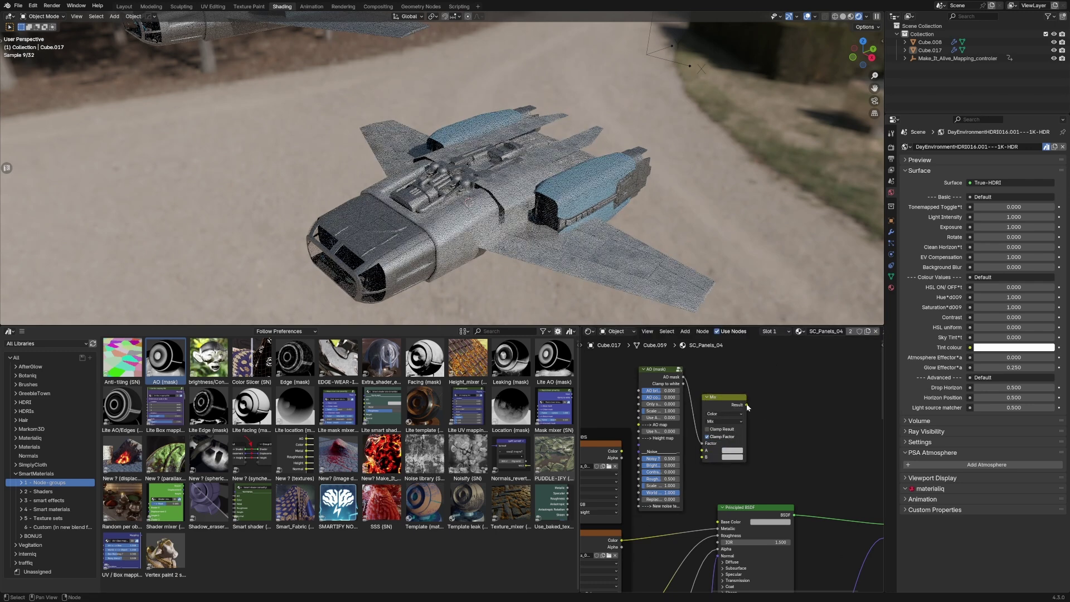
left_click_drag(748, 407, 742, 486)
left_click_drag(721, 523, 718, 522)
Enlarge the node editor by narrowing the asset browser and reducing the 3D viewport's height
scroll(724, 473, "up", 4)
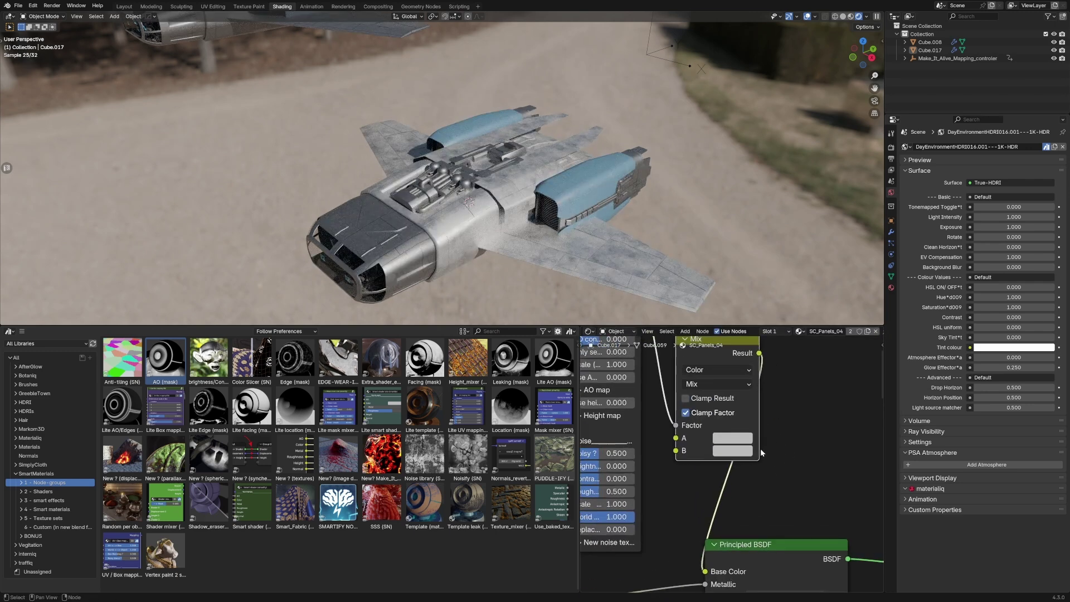
middle_click_drag(687, 453, 766, 542, "shift")
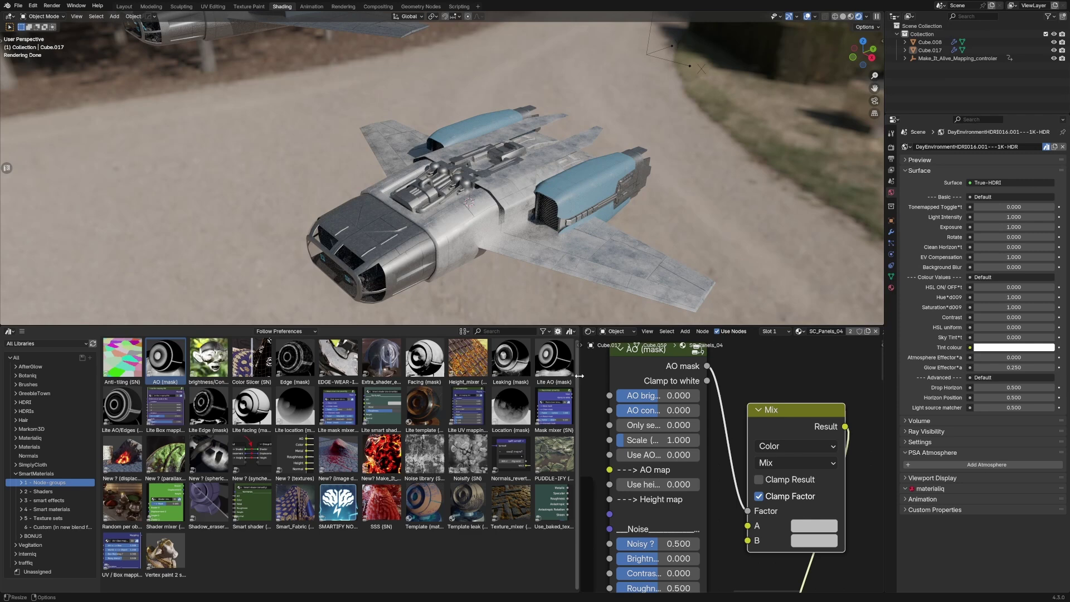
left_click_drag(580, 393, 251, 393)
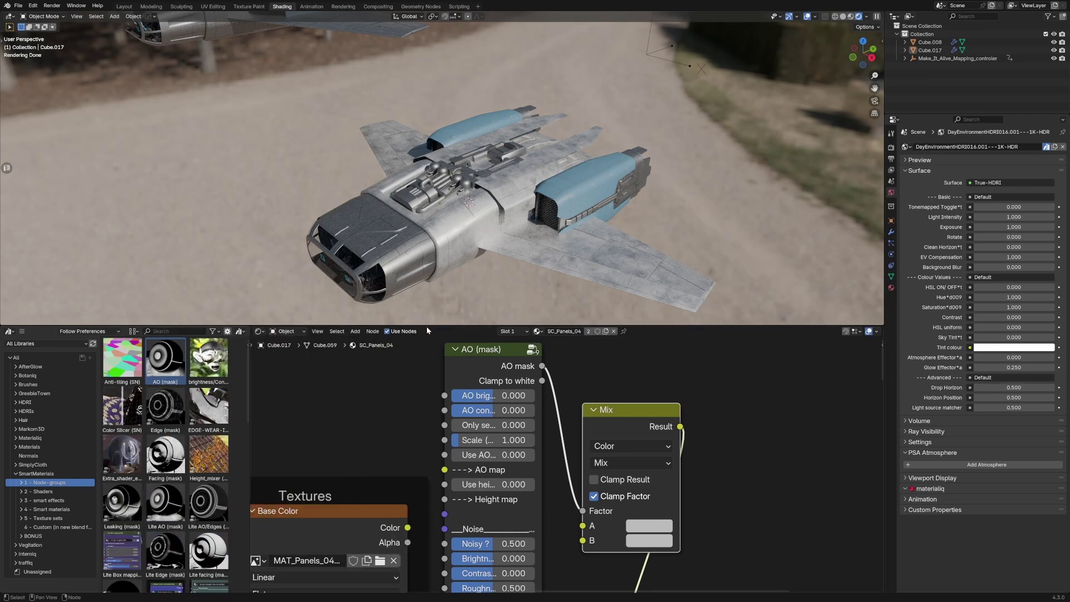
left_click_drag(426, 326, 427, 239)
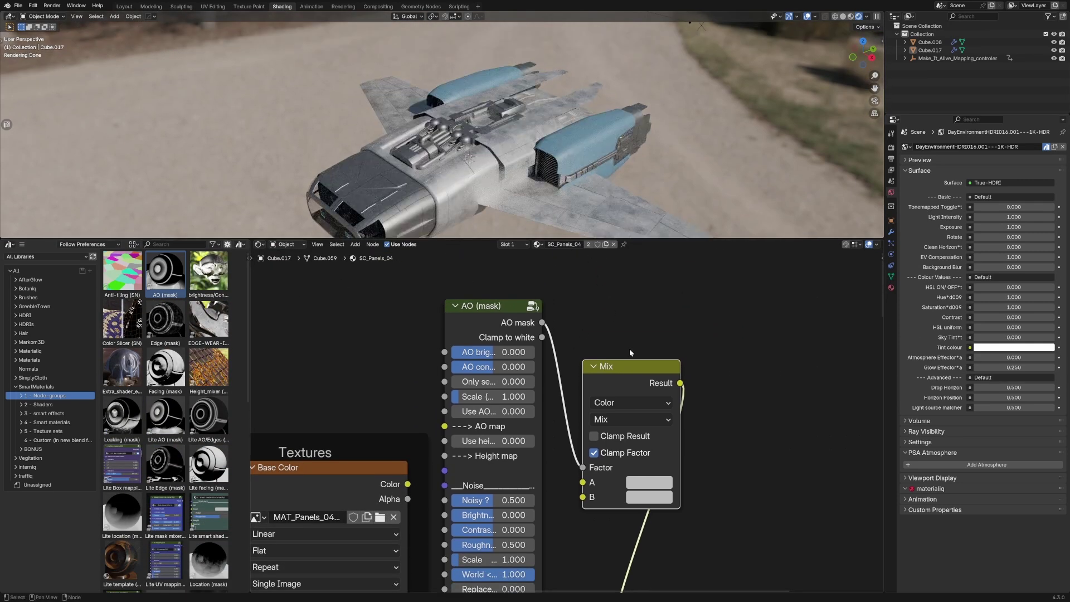
Set color A of the Mix node to magenta and look at the fuselage up close
left_click(641, 489)
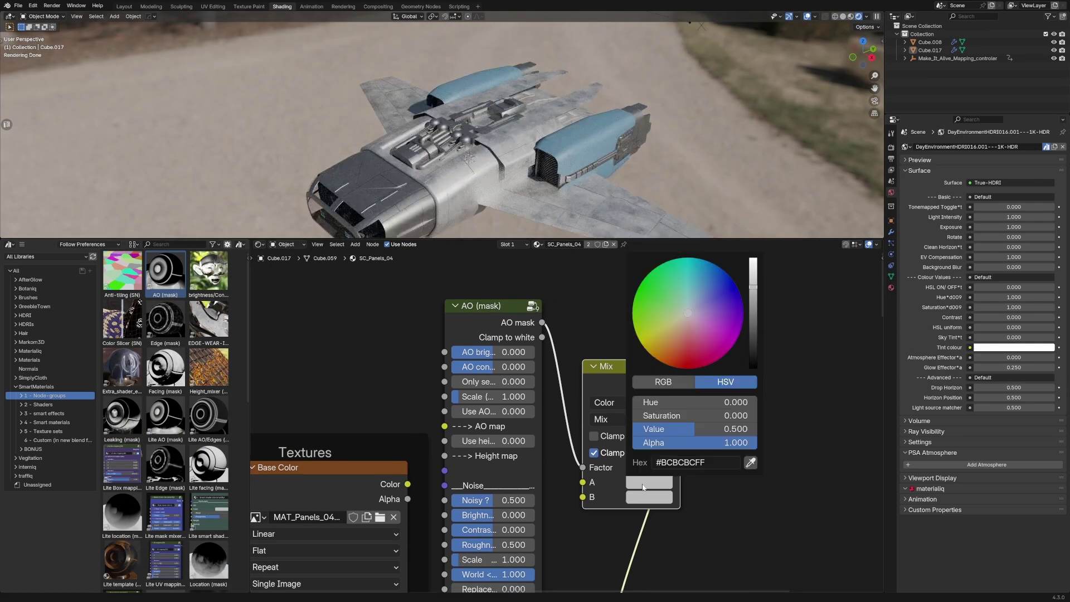
left_click(732, 346)
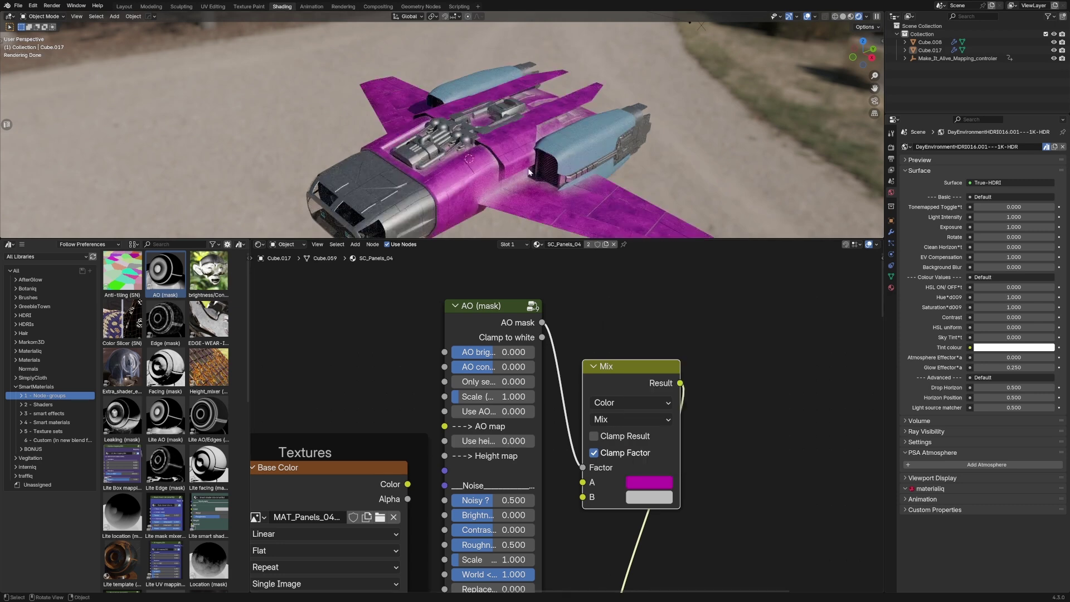
scroll(502, 201, "up", 5)
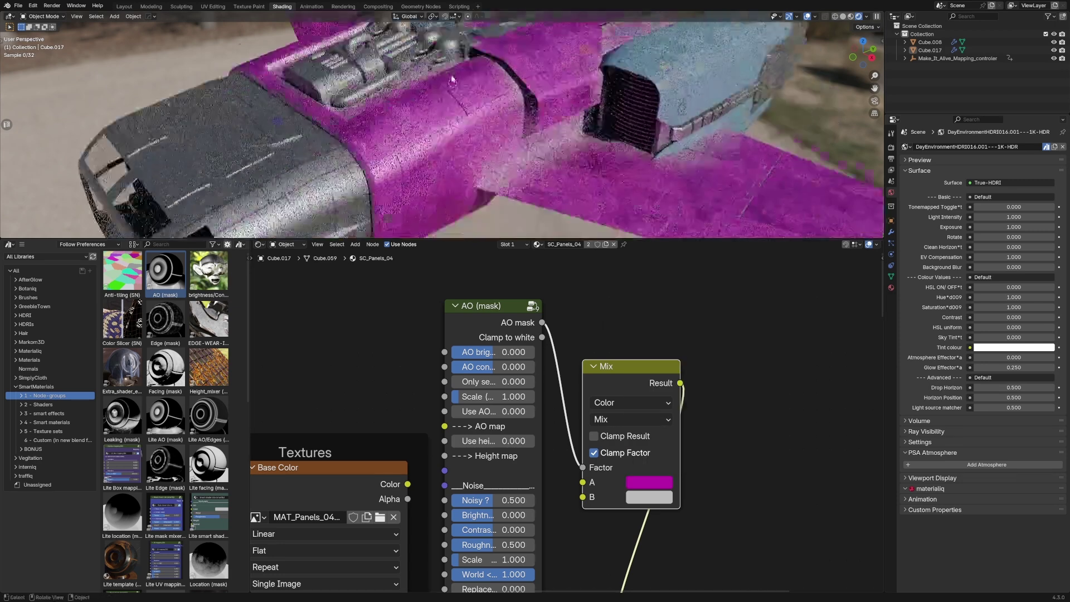
Set the Mix node's color A to white and its color B to magenta
left_click(650, 482)
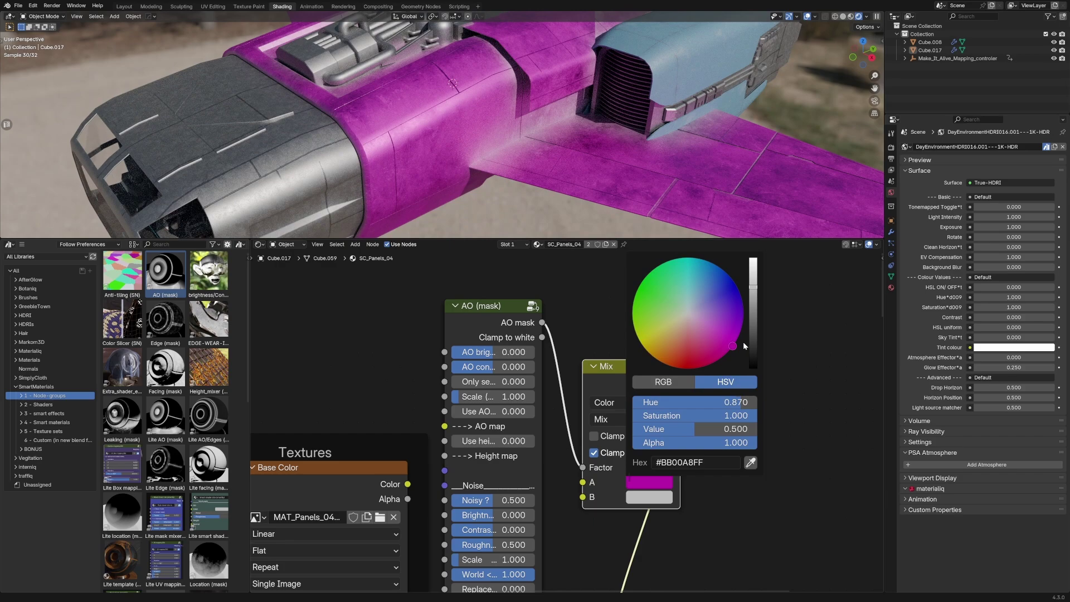
key("BackSpace")
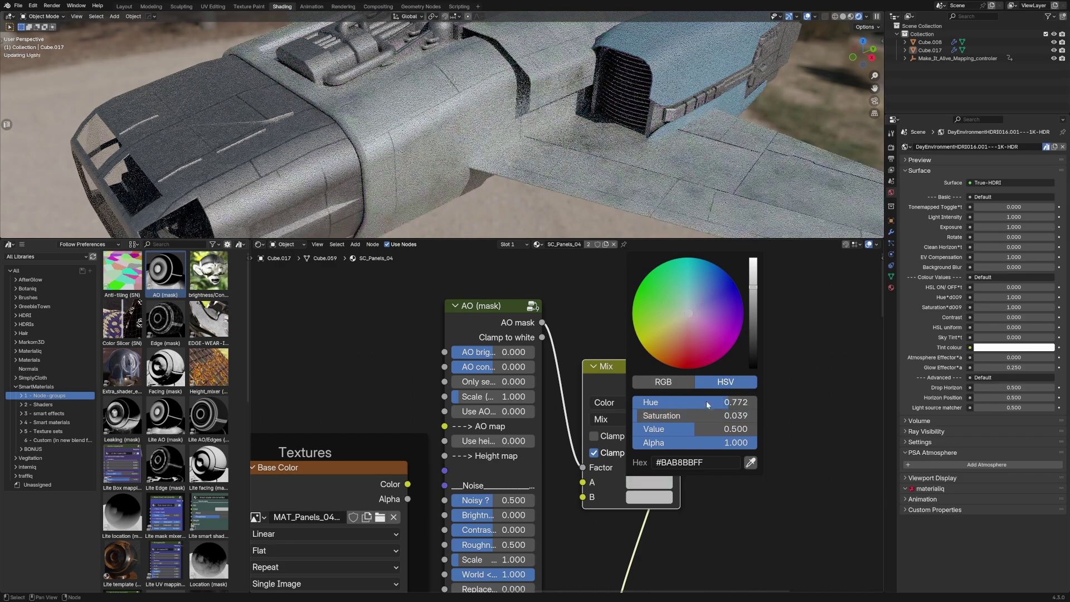
left_click(684, 384)
key("ctrl+z")
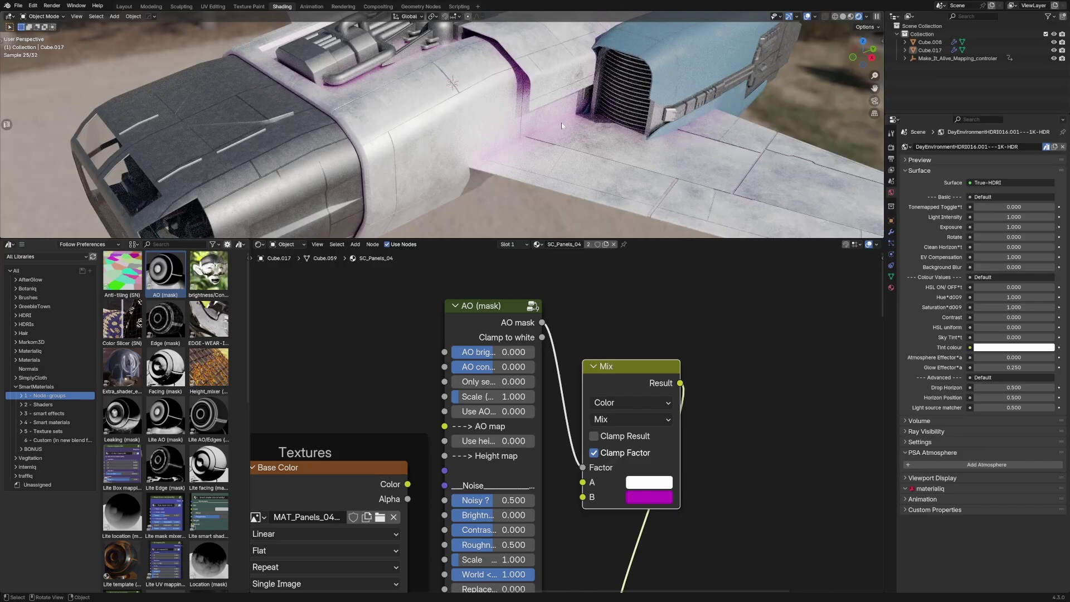
Set the AO mask's scale to 4.172, its AO brightness to 0.276 and its AO contrast to 0.232
middle_click_drag(562, 126, 589, 136)
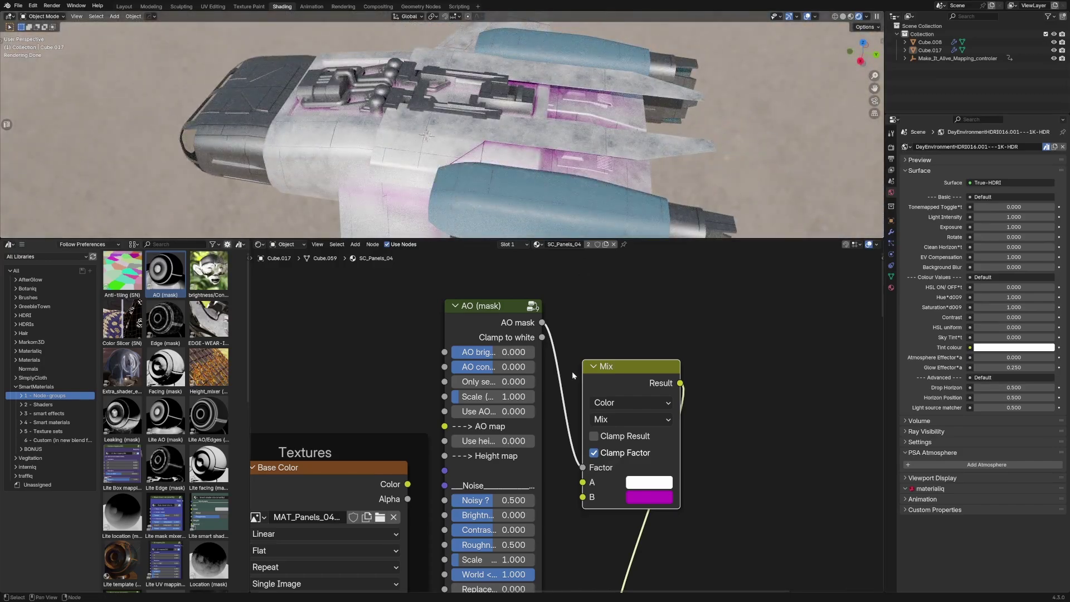
left_click_drag(485, 396, 511, 396)
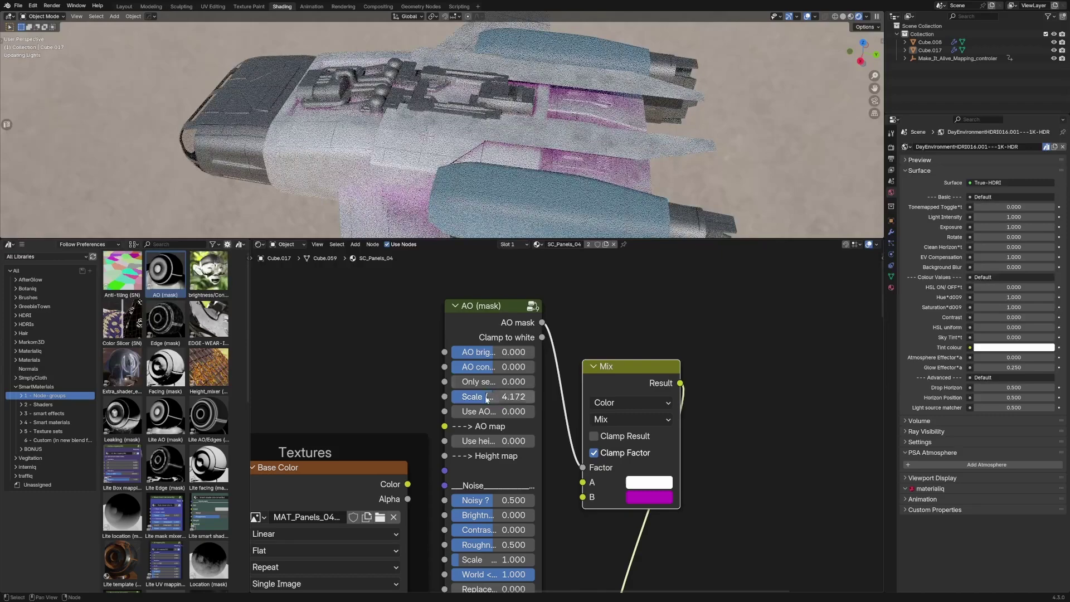
mouse_move(490, 352)
left_mouse_down()
mouse_move(506, 352)
mouse_move(502, 366)
left_mouse_up()
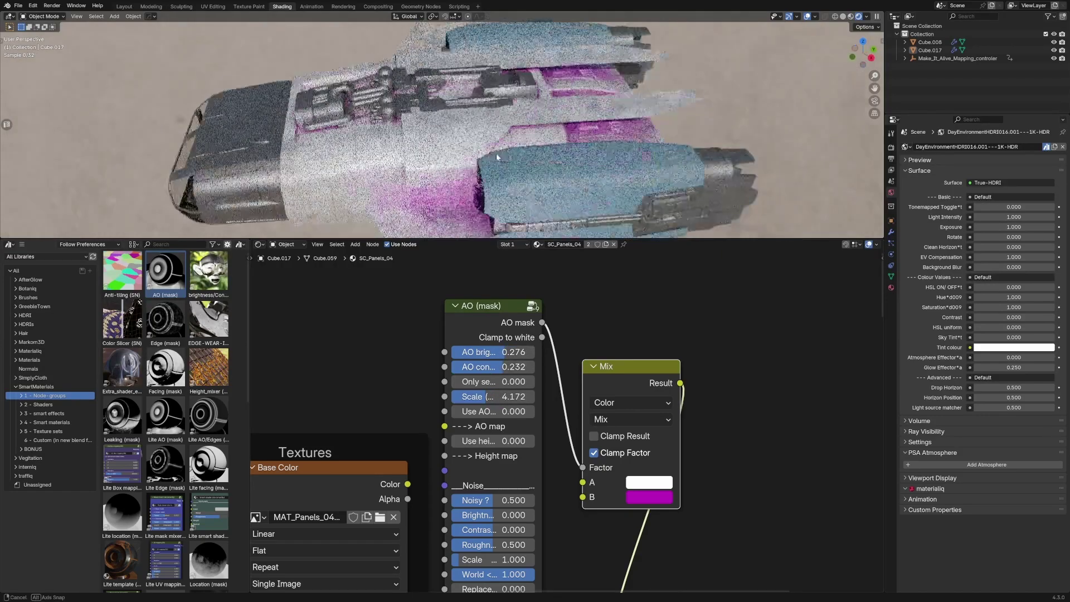
middle_click_drag(446, 153, 558, 132)
Darken the Mix node's color A to a neutral grey with RGB values of 0.509
left_click(650, 497)
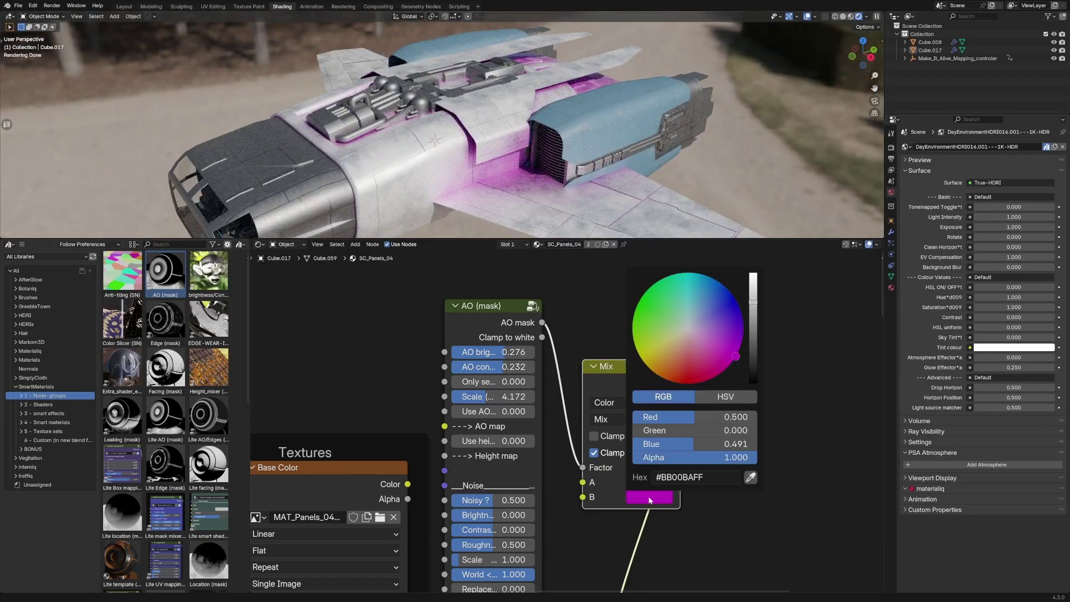
left_click(649, 482)
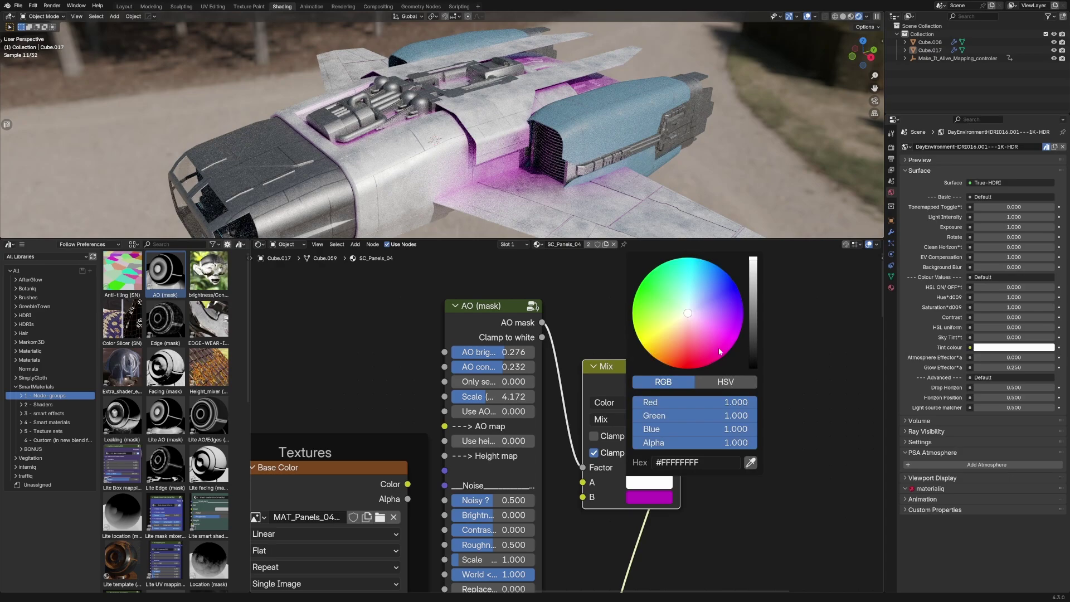
left_click_drag(751, 290, 752, 286)
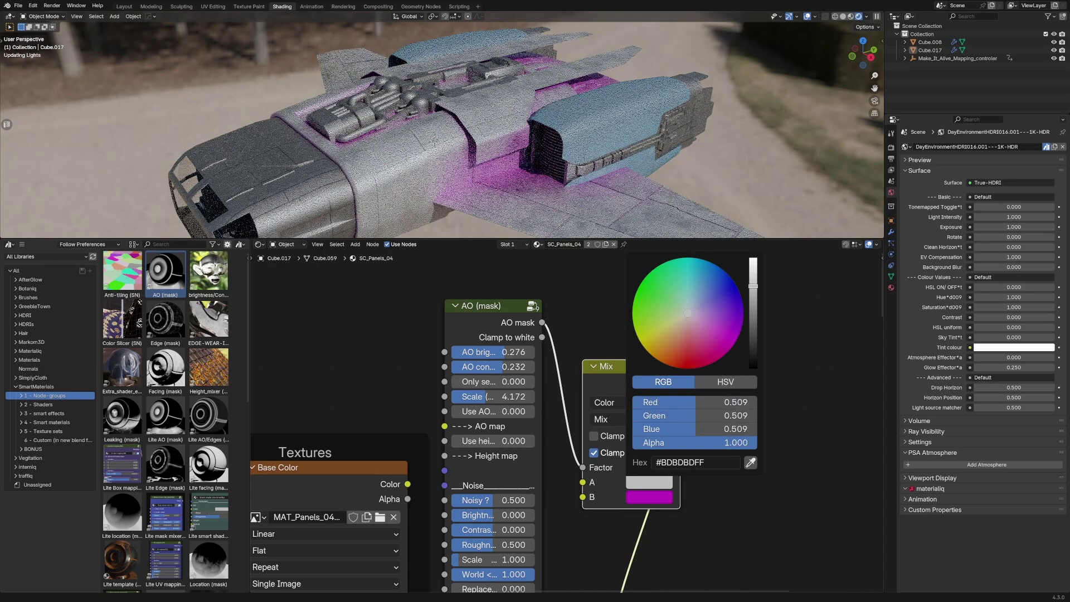
Change the Mix node's color B to a very dark brown
left_click(650, 497)
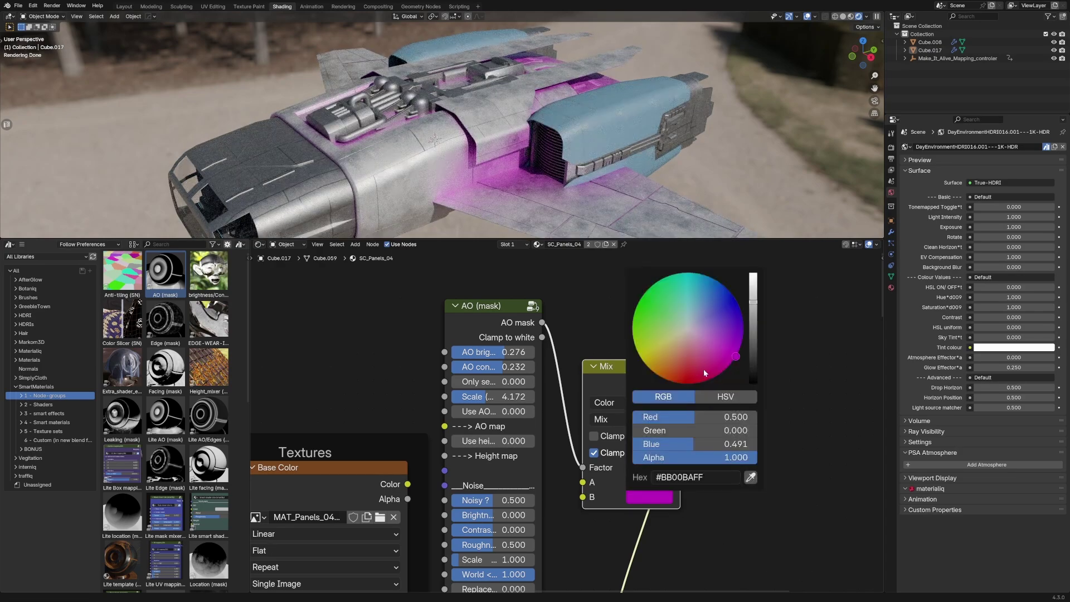
mouse_move(703, 368)
left_mouse_down()
mouse_move(688, 381)
mouse_move(662, 377)
left_mouse_up()
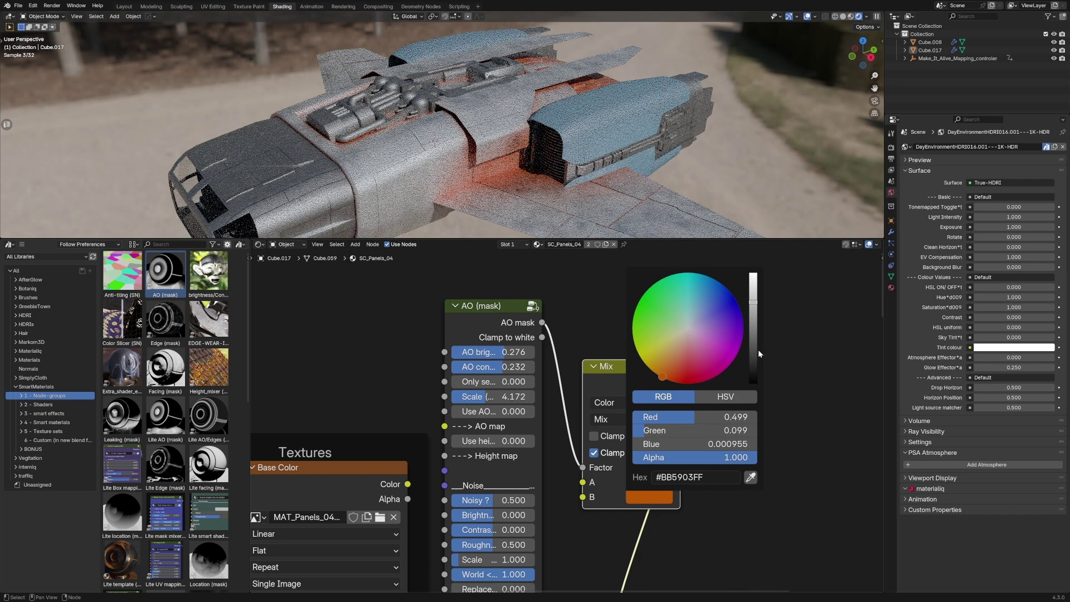
left_click_drag(758, 349, 753, 371)
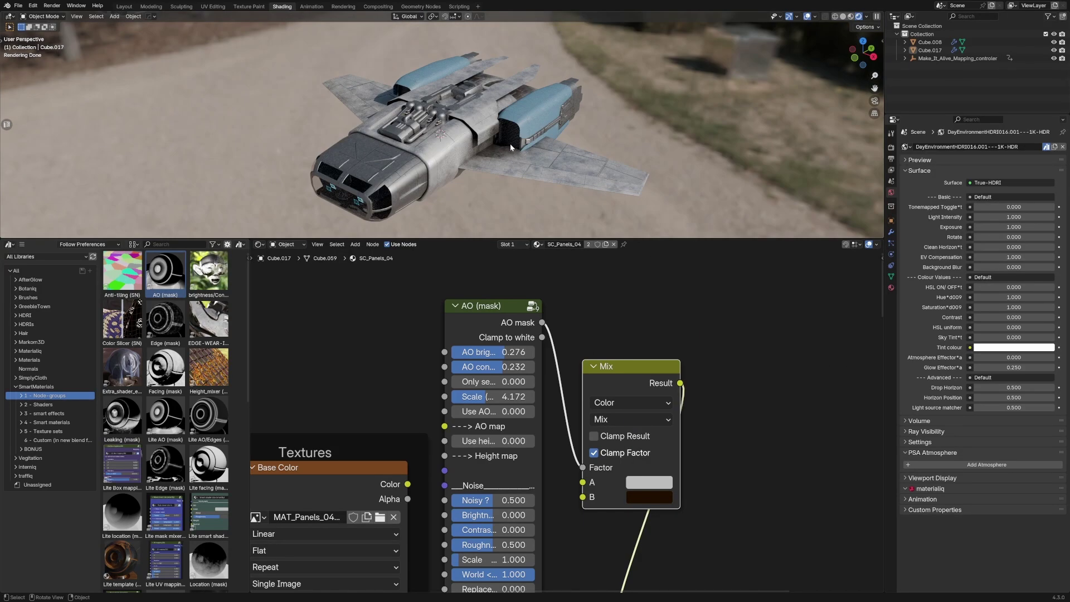
Set the AO mask's AO brightness to 0.354 and its AO contrast to 0.110
middle_click_drag(510, 146, 557, 161)
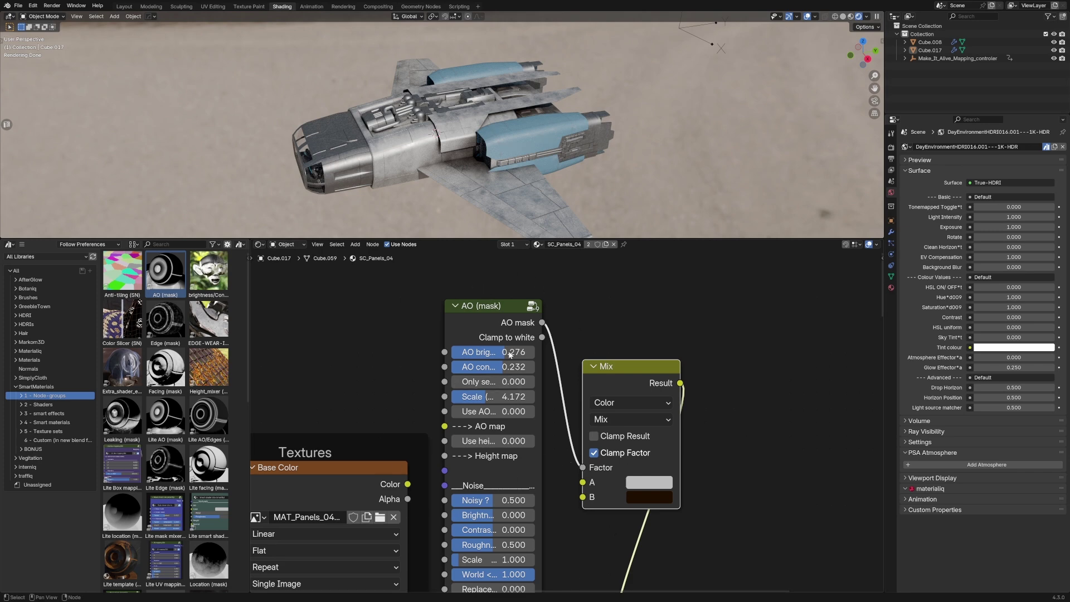
scroll(499, 353, "up", 1)
mouse_move(493, 334)
left_mouse_down()
mouse_move(554, 334)
mouse_move(497, 335)
left_mouse_up()
left_click_drag(499, 353, 493, 354)
In the AO mask's noise settings, set Noisy to 0.710 and the brightness to 0.552
middle_click_drag(552, 407, 557, 352, "shift")
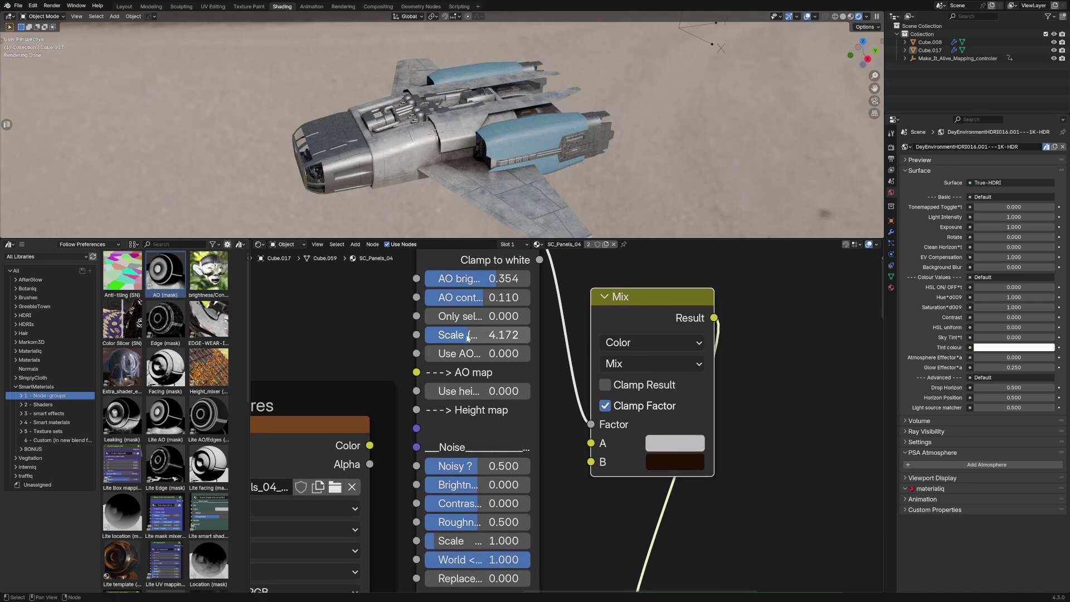
left_click_drag(501, 334, 537, 334)
left_click_drag(537, 334, 524, 323)
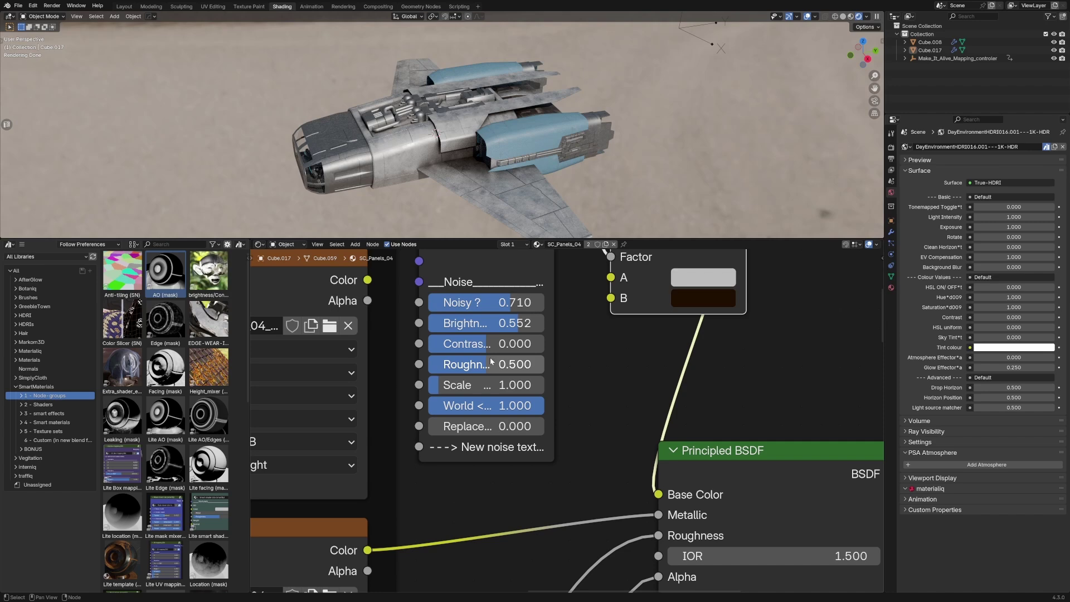
Select the spaceship object Cube.017 and show its material properties
scroll(536, 141, "up", 4)
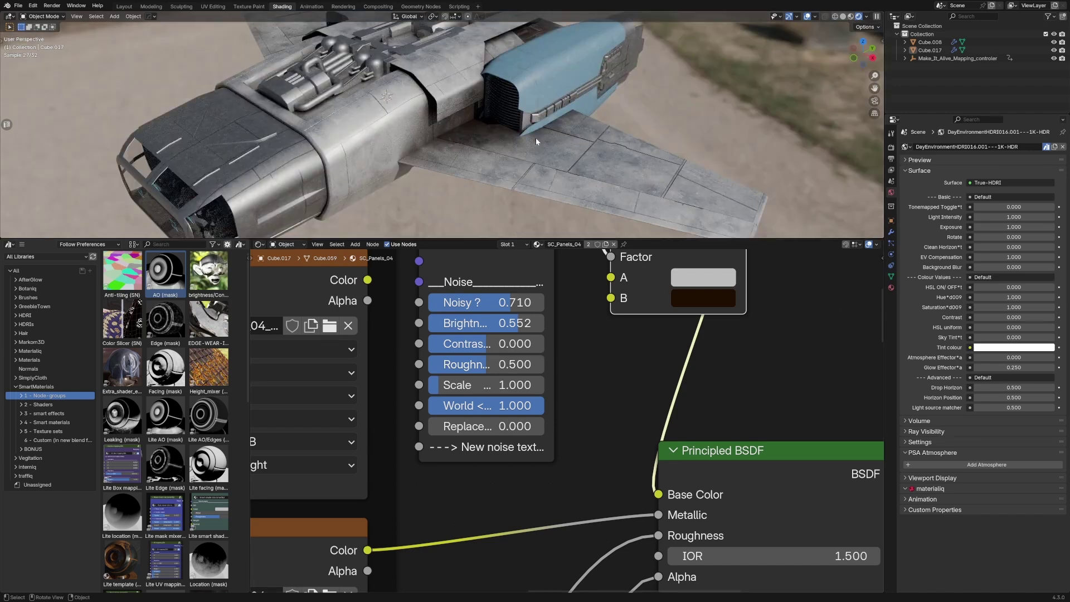
left_click(545, 79)
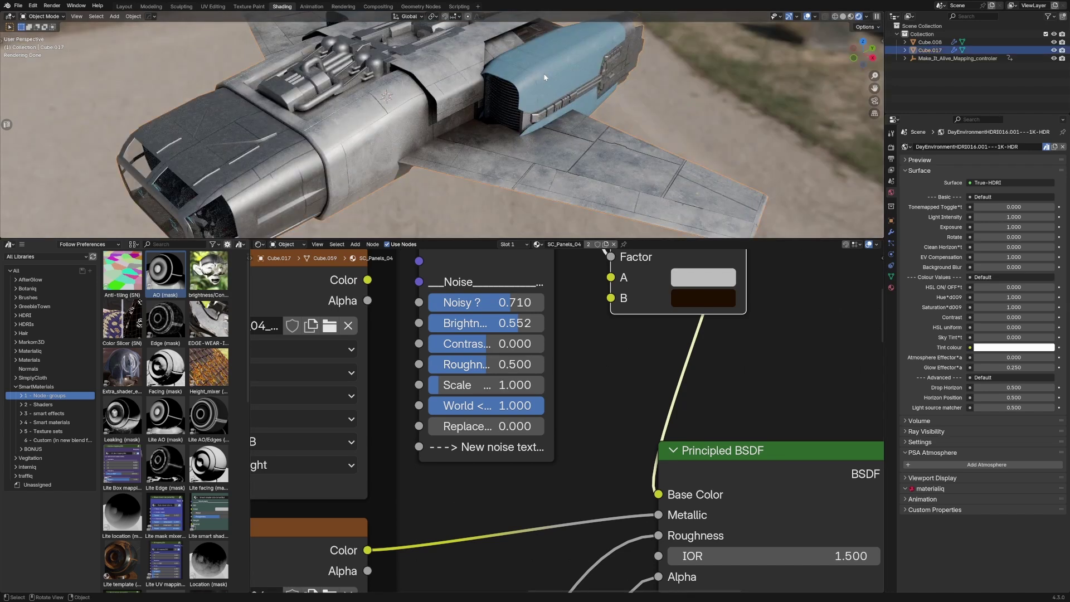
left_click(891, 288)
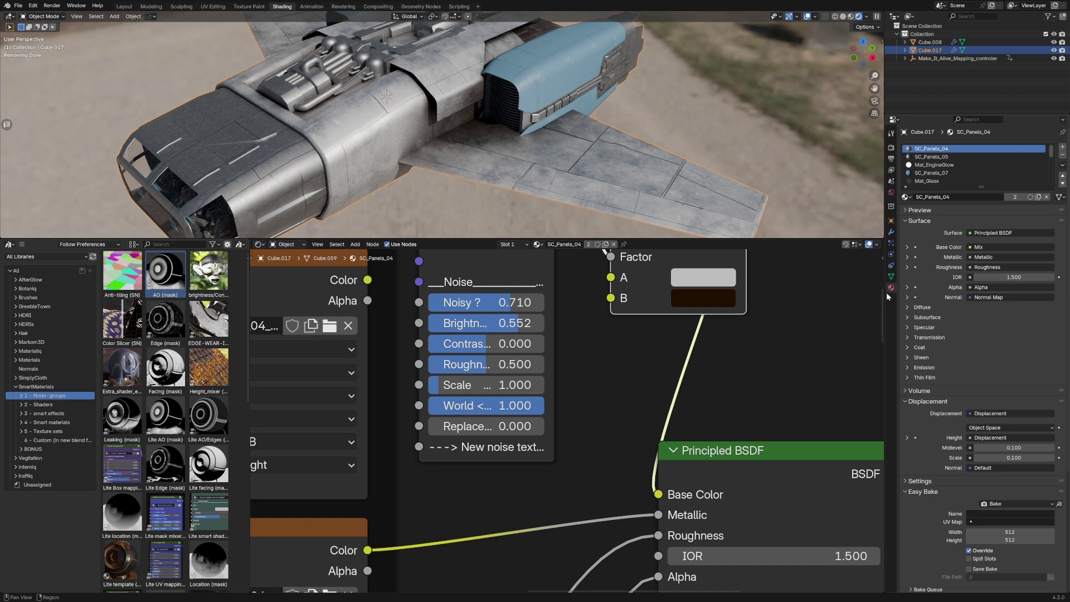
Select the SC_Panels_05 material of Cube.017 and add the Edge (mask) node group above its texture nodes
left_click(926, 172)
scroll(613, 390, "down", 8)
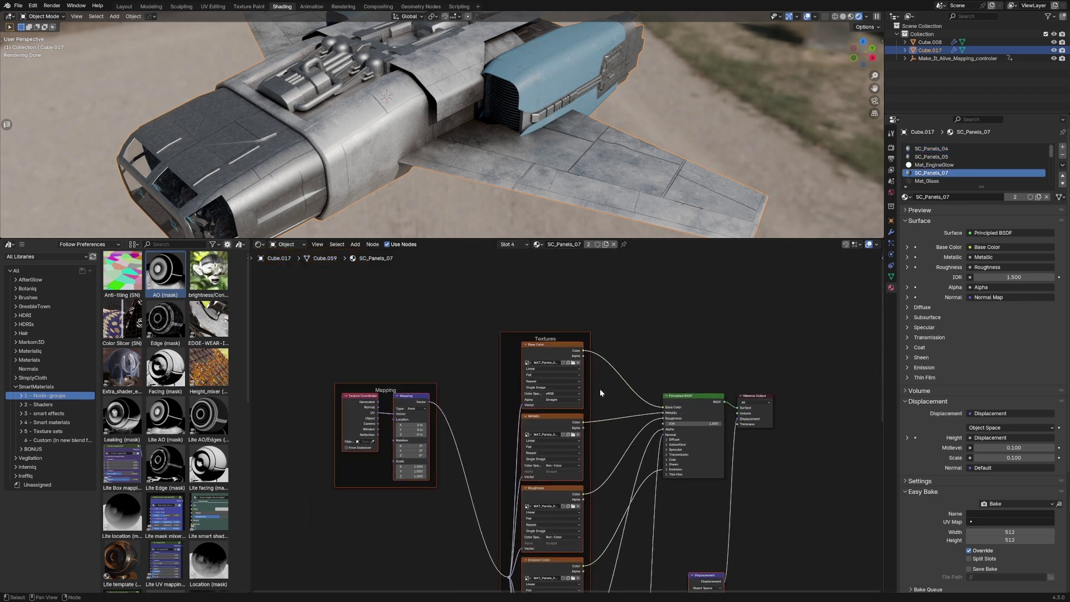
mouse_move(166, 321)
left_mouse_down()
mouse_move(454, 301)
mouse_move(162, 323)
left_mouse_up()
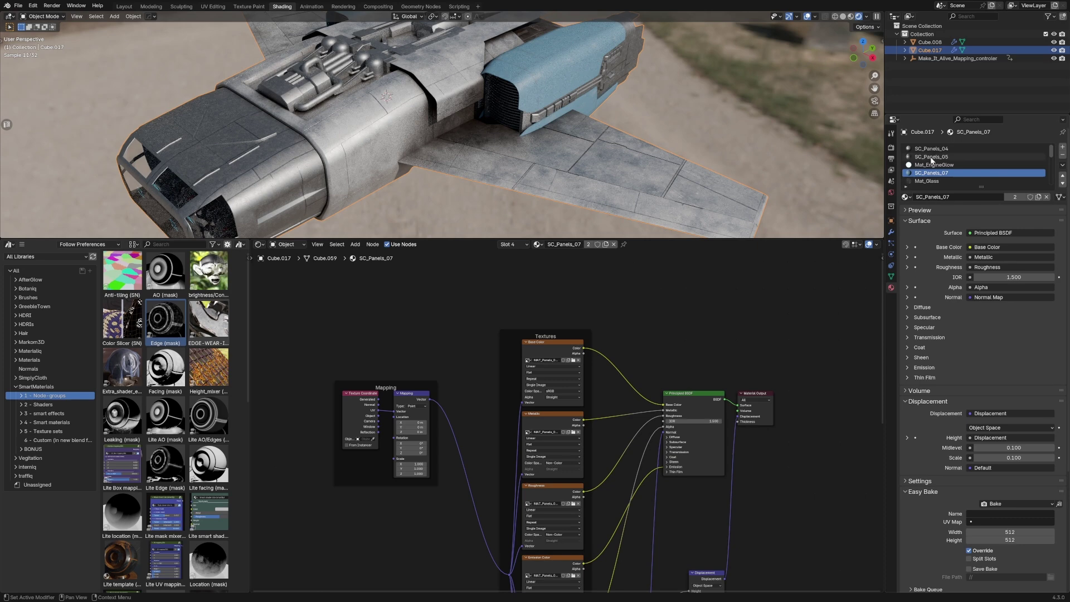
left_click(929, 157)
left_click(930, 148)
left_click(931, 157)
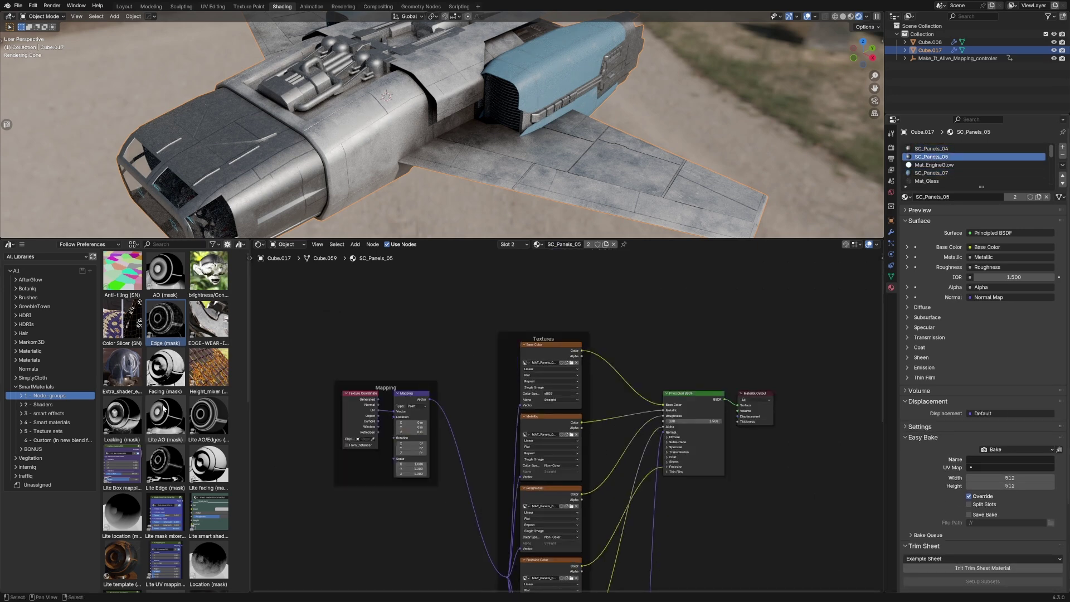
left_click_drag(166, 320, 678, 312)
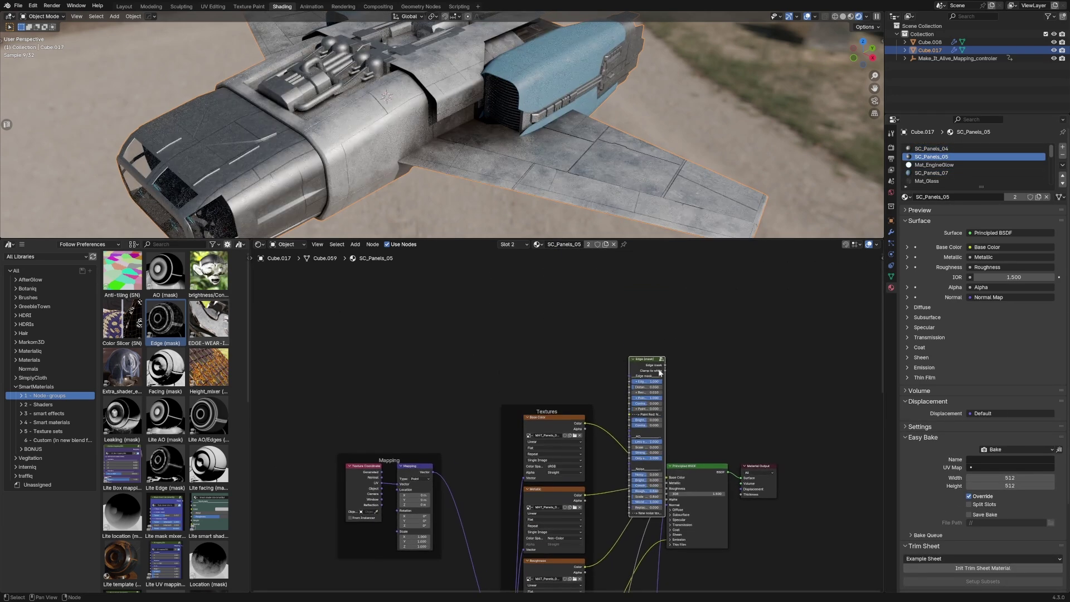
left_click(457, 310)
Insert a Mix Color node between the Base Color texture and Principled BSDF, with the Edge mask output driving its Factor
scroll(680, 438, "up", 3)
key("shift+a")
left_click(583, 352)
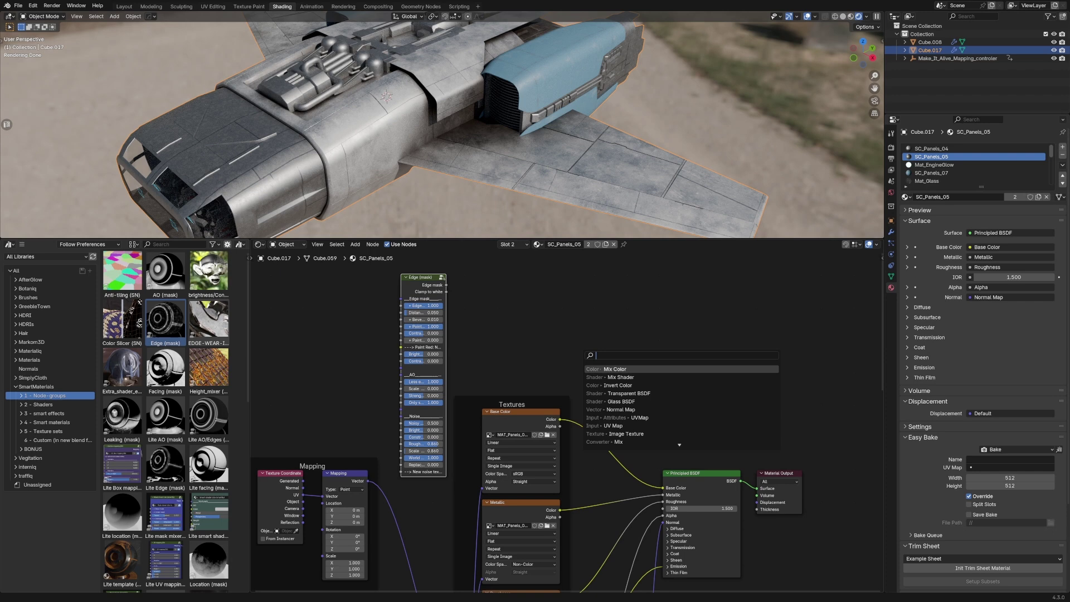
type("MIX")
key("Return")
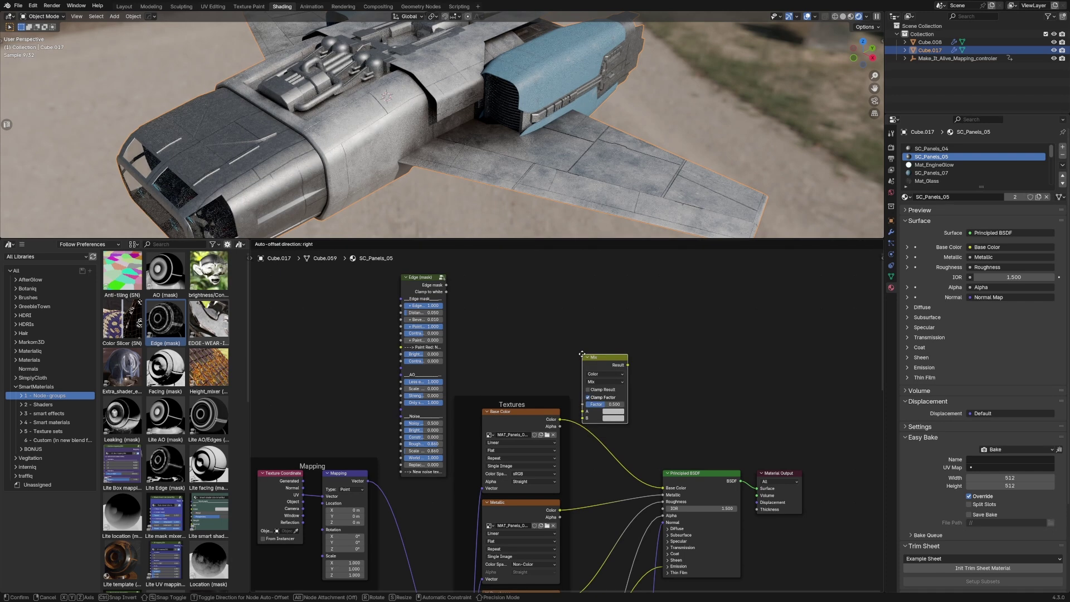
left_click(547, 338)
left_click_drag(446, 284, 600, 406)
Set the Mix node's color B to magenta and check the mask coverage around the engine panels
scroll(600, 406, "up", 1)
left_click(641, 419)
left_click(685, 346)
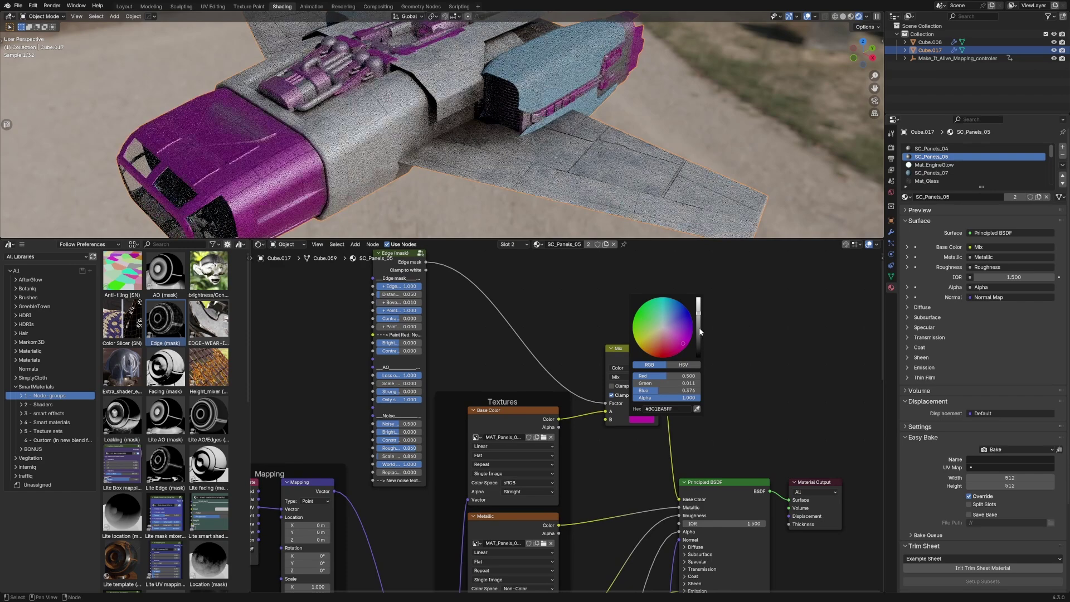
middle_click_drag(501, 139, 502, 98)
scroll(557, 167, "up", 2)
middle_click_drag(573, 182, 526, 148, "shift")
scroll(525, 148, "up", 2)
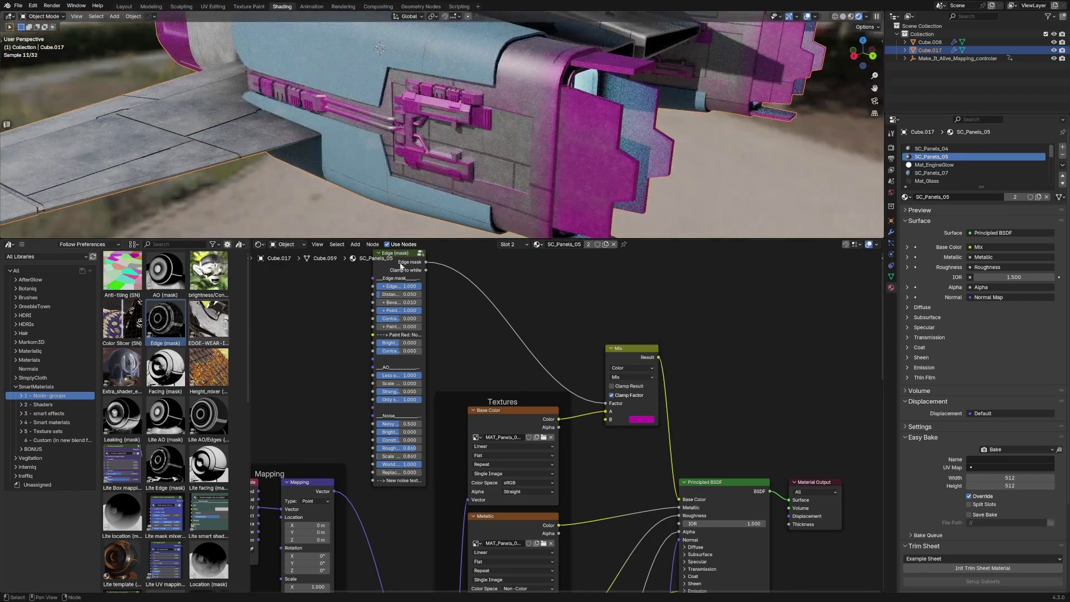
Try lowering the Edge (mask) node's Edge value to 0.624
scroll(480, 376, "up", 1)
middle_click_drag(422, 280, 595, 382)
scroll(585, 375, "up", 1)
left_click_drag(557, 349, 532, 349)
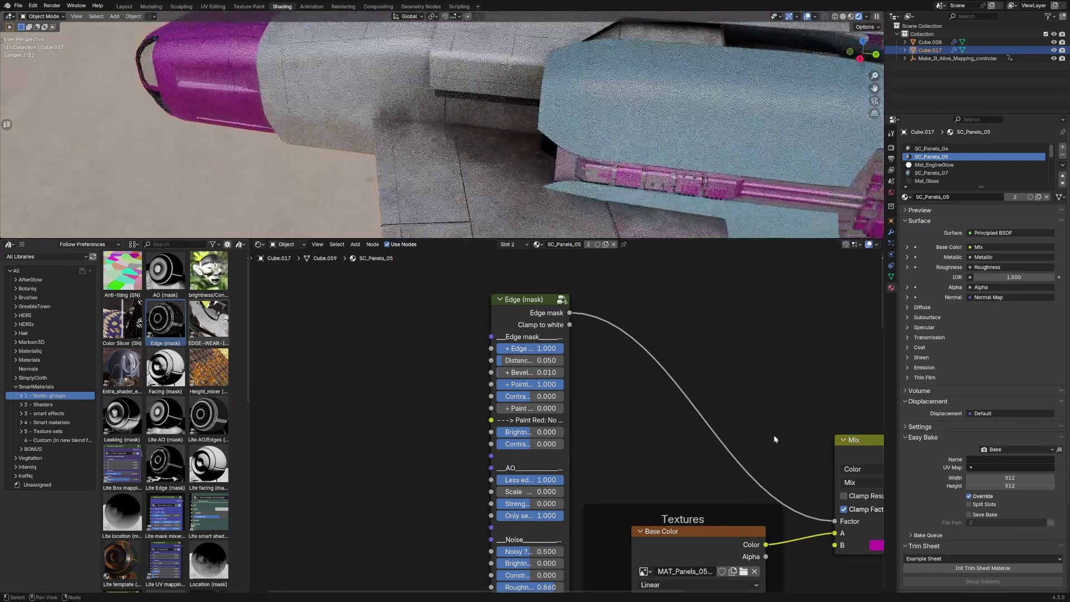
Swap the Mix node's inputs so the Base Color texture feeds B, and widen the Edge (mask) node to reveal its full parameter names
middle_click_drag(830, 511, 633, 449)
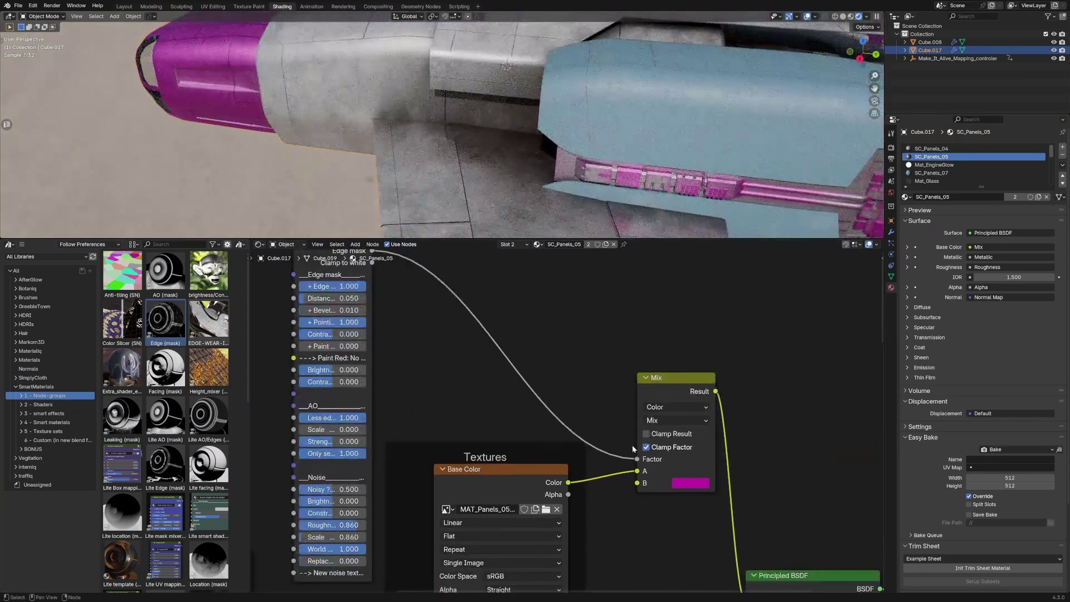
left_click(690, 482)
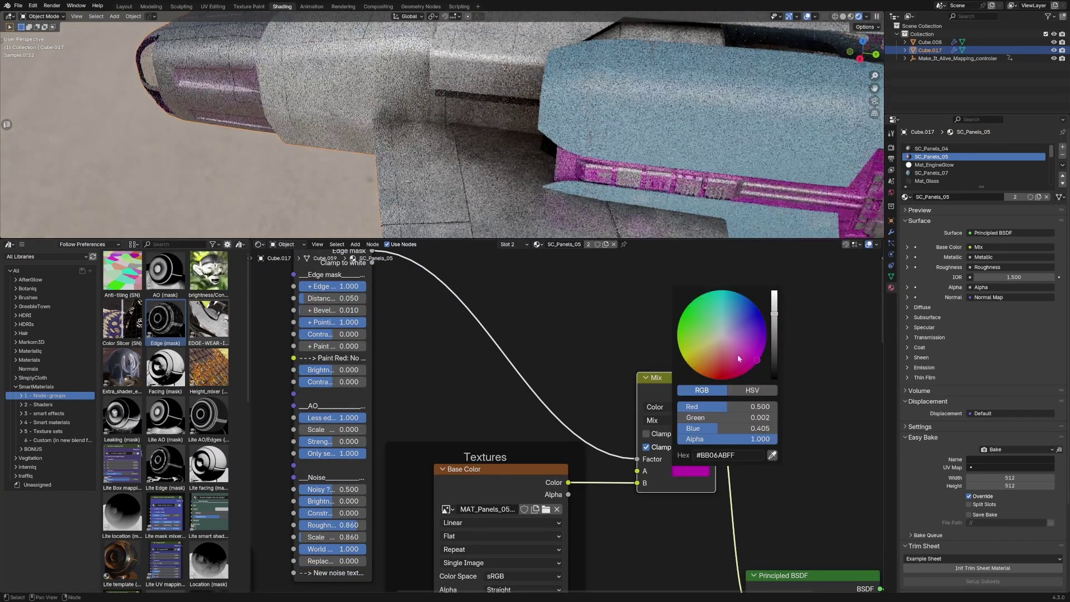
left_click_drag(514, 340, 498, 340)
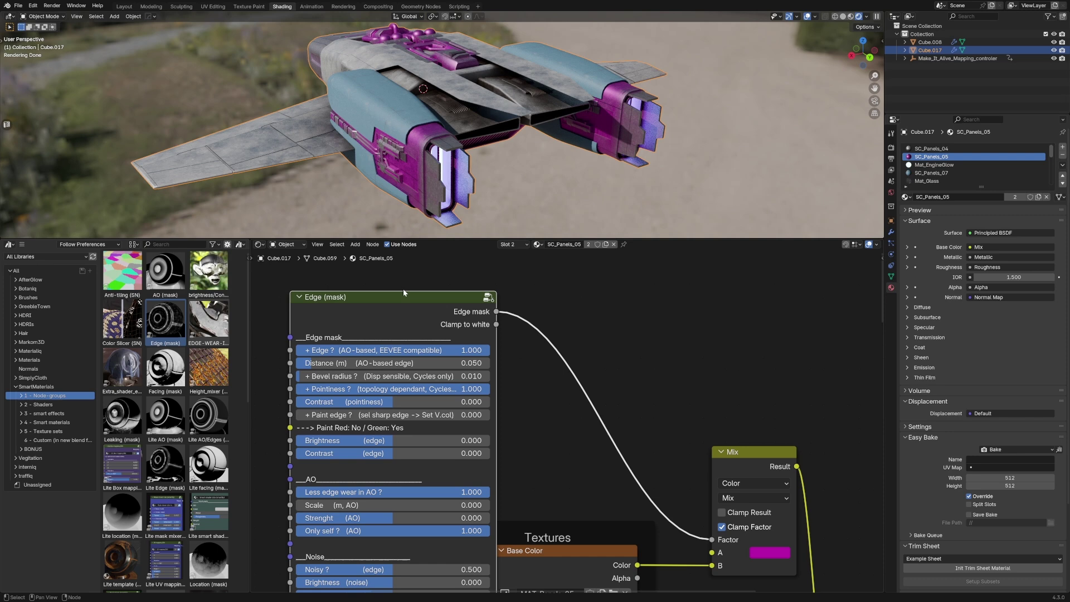
left_click_drag(403, 296, 383, 302)
middle_click_drag(340, 353, 382, 308)
scroll(382, 308, "up", 1)
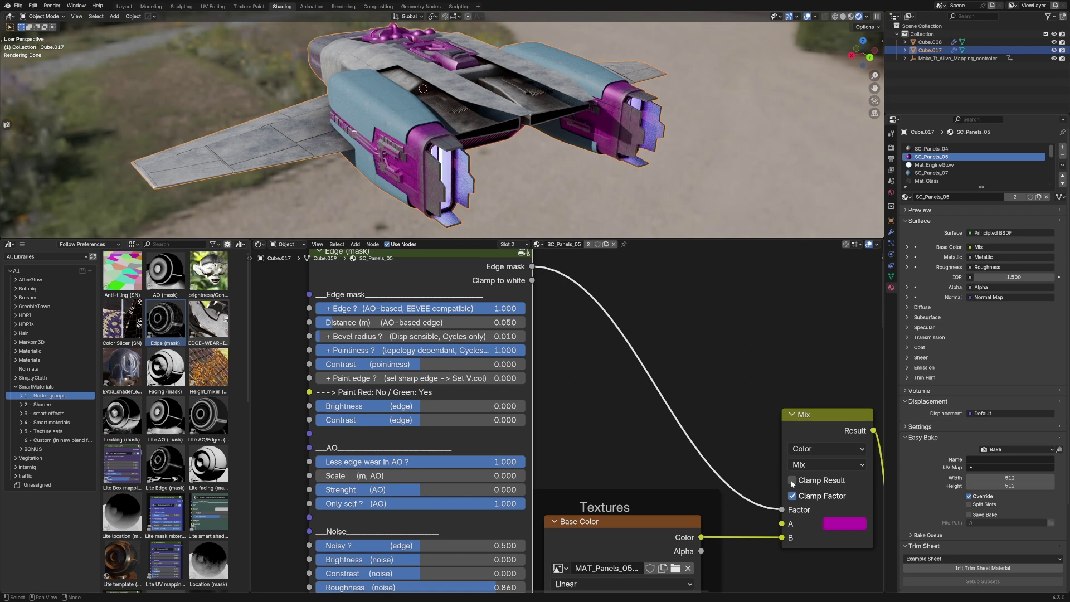
Change the Mix node's color A to a very dark grey, hex #232222FF
left_click(830, 526)
left_click_drag(882, 415, 863, 403)
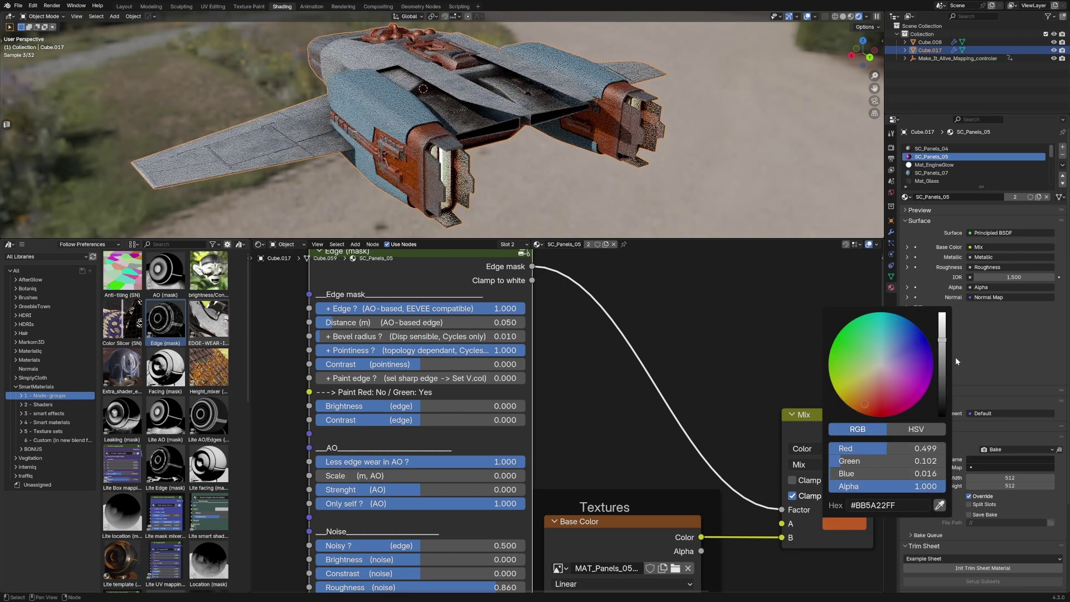
left_click_drag(941, 340, 942, 403)
left_click_drag(866, 400, 880, 365)
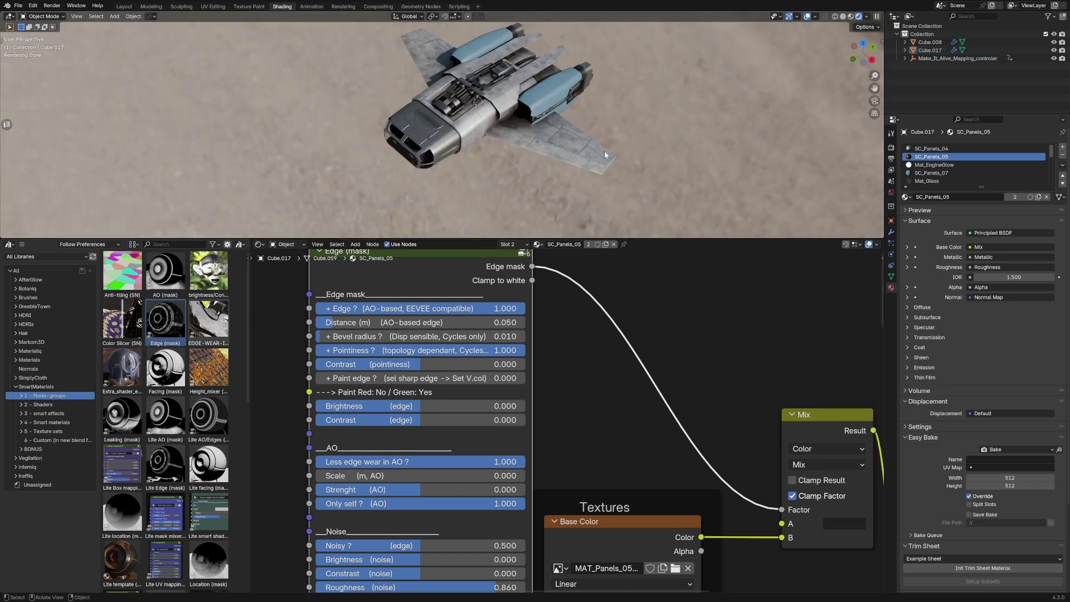
Examine the edge wear on the whole spaceship and select the other ship, Cube.008
middle_click_drag(800, 77, 669, 108)
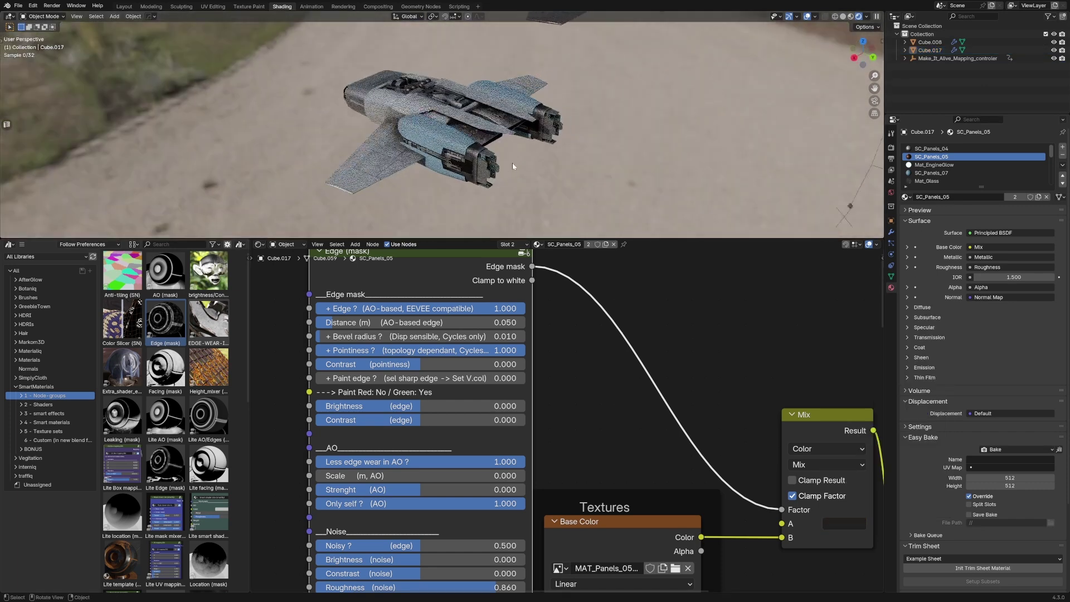
scroll(512, 162, "up", 3)
middle_click_drag(512, 162, 618, 144)
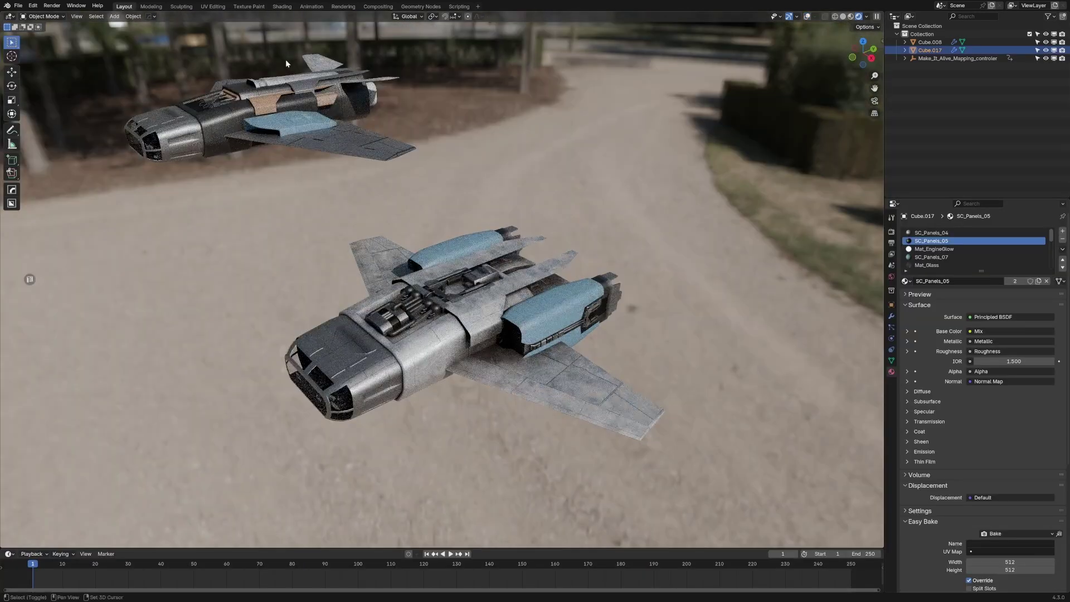
middle_click_drag(318, 118, 301, 113)
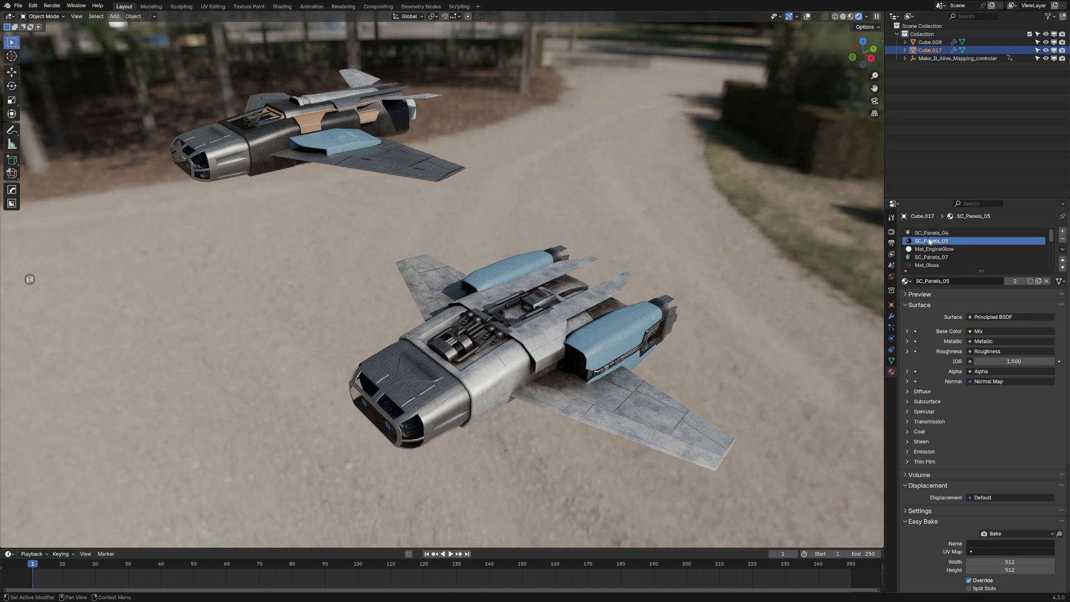
left_click(929, 42)
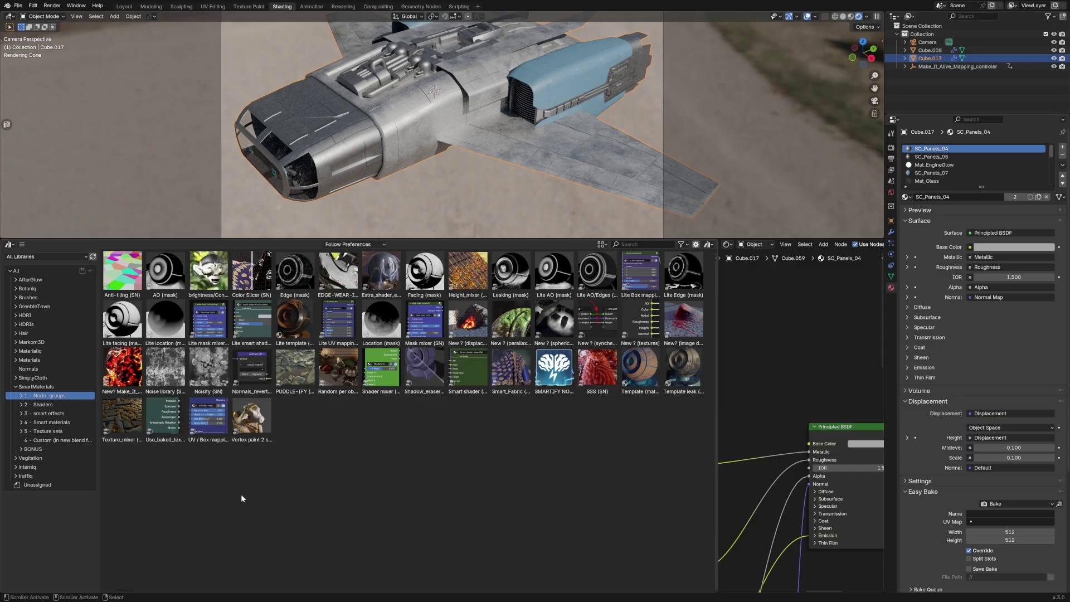
Browse the SmartMaterials smart effects and apply the smart material Metal_01 + Smarts to the ship's SC_Panels_05 slot
left_click(52, 412)
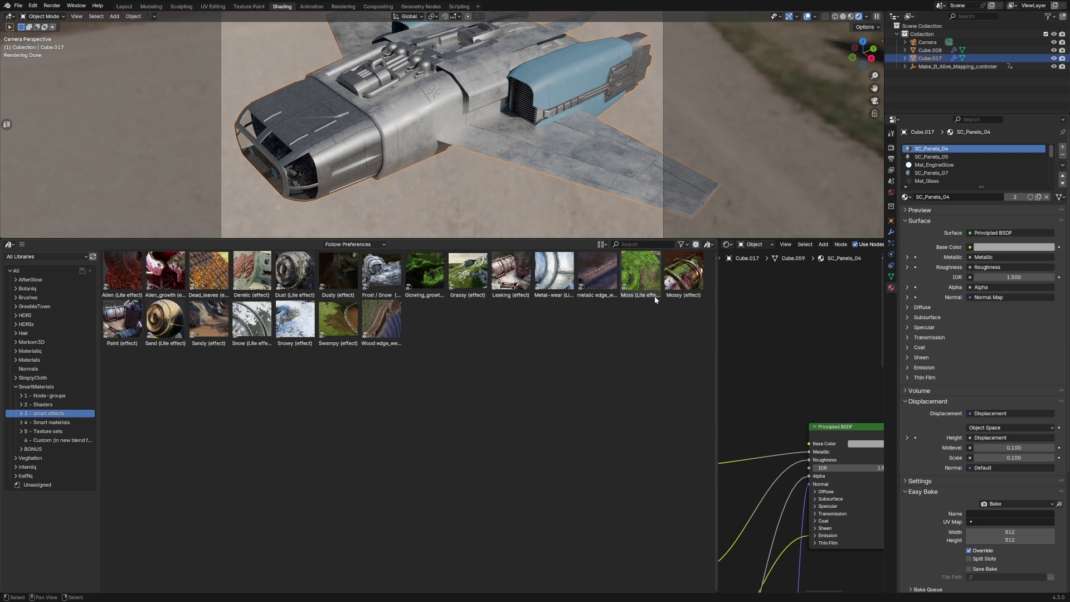
left_click_drag(553, 273, 521, 141)
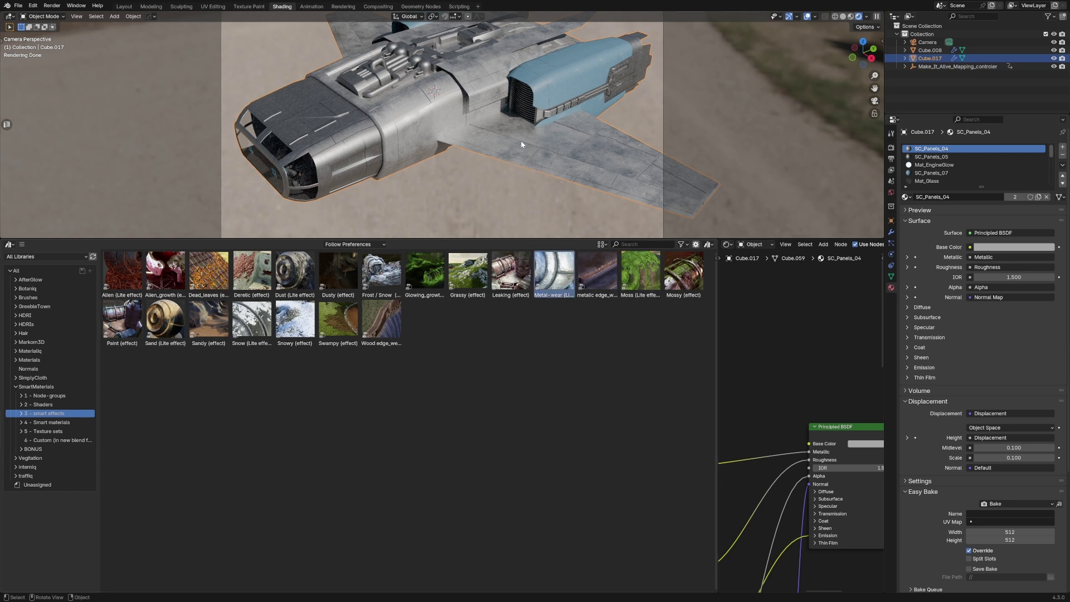
left_click(83, 422)
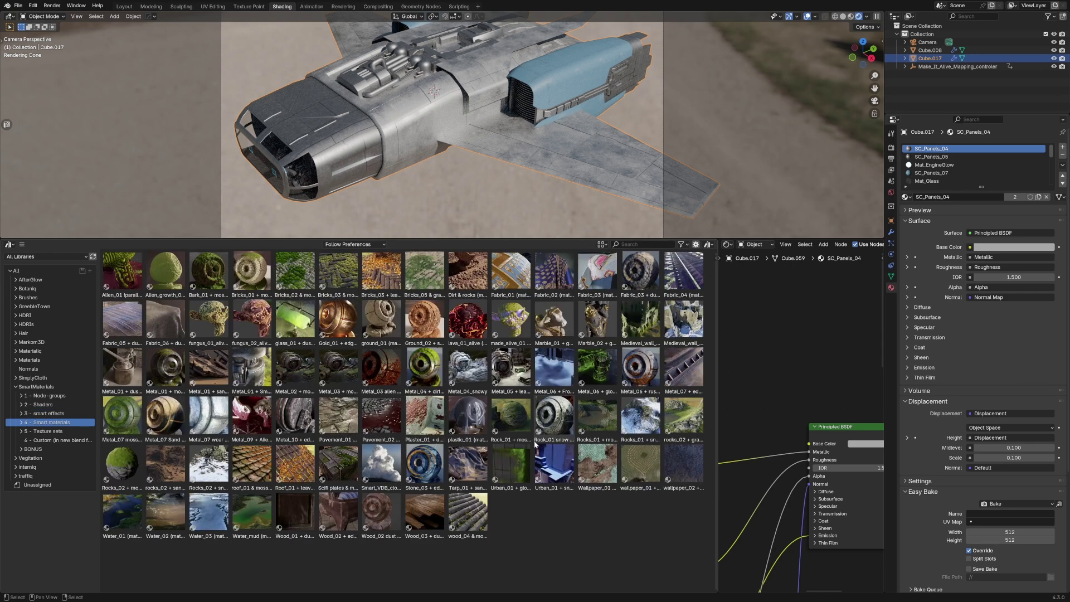
left_click_drag(251, 368, 372, 151)
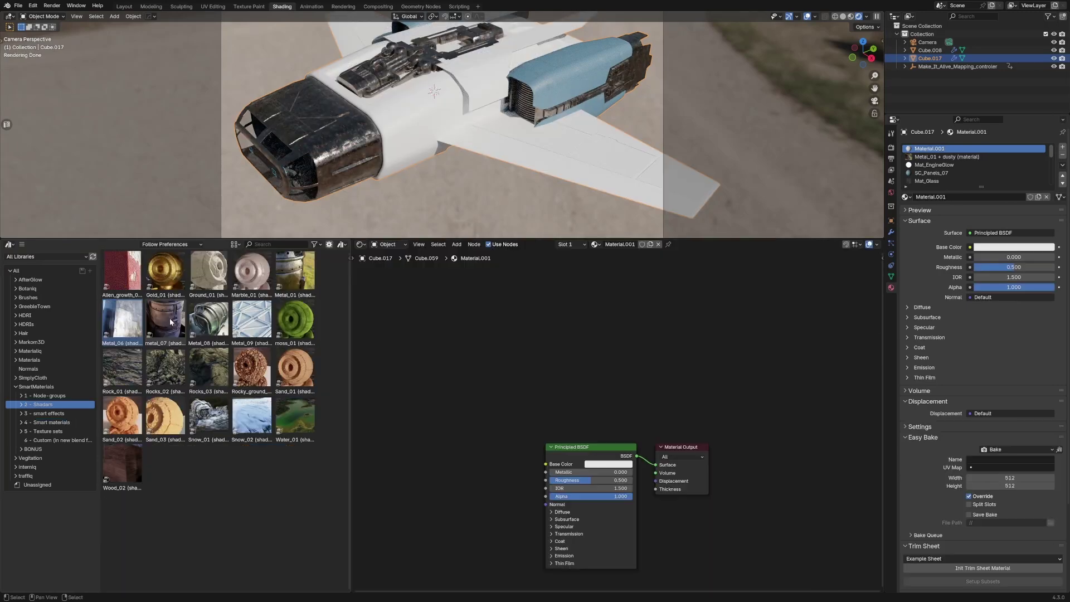
Add the metal_07 shader node group to Material.001, connect it to the Material Output's Surface, and delete the Principled BSDF
left_click_drag(170, 318, 419, 399)
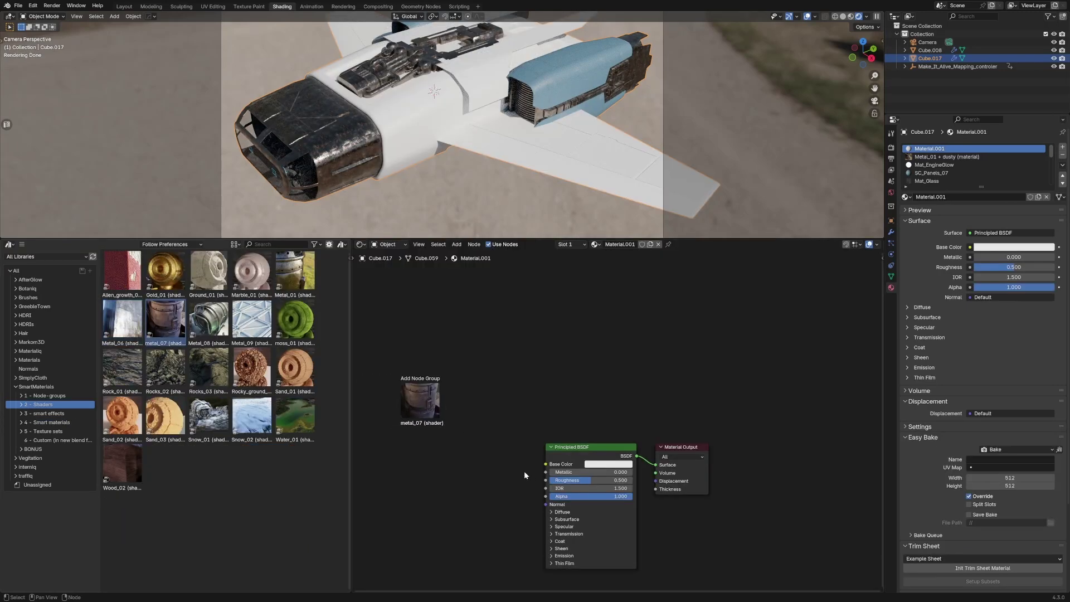
left_click_drag(525, 475, 656, 464)
left_click(560, 456)
key("x")
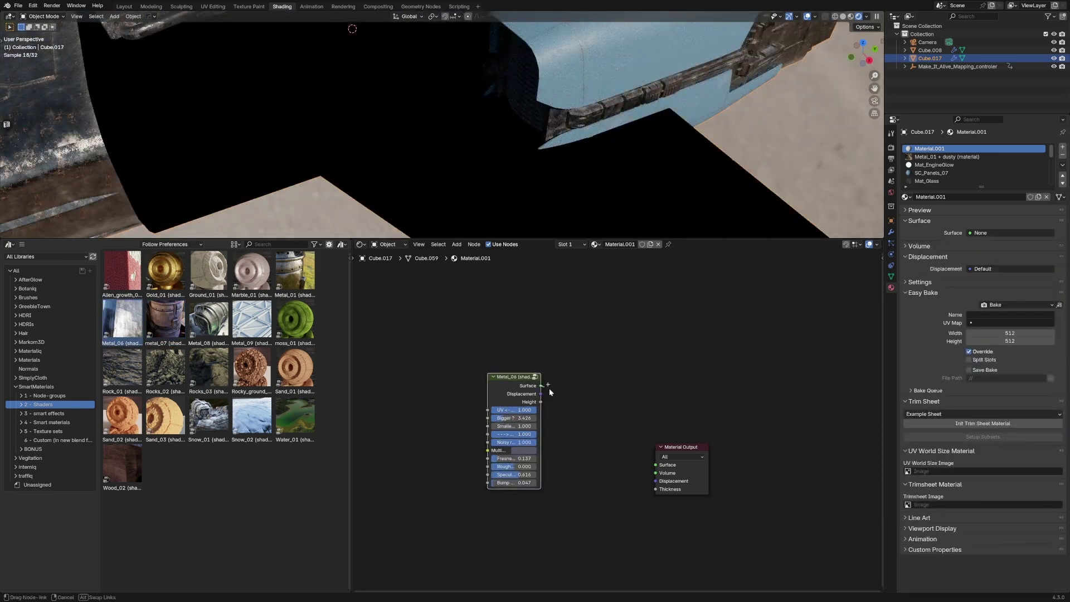
Connect the Metal_06 shader's Surface to the Material Output and set its Multiply color to a light off-white
left_click_drag(540, 385, 664, 466)
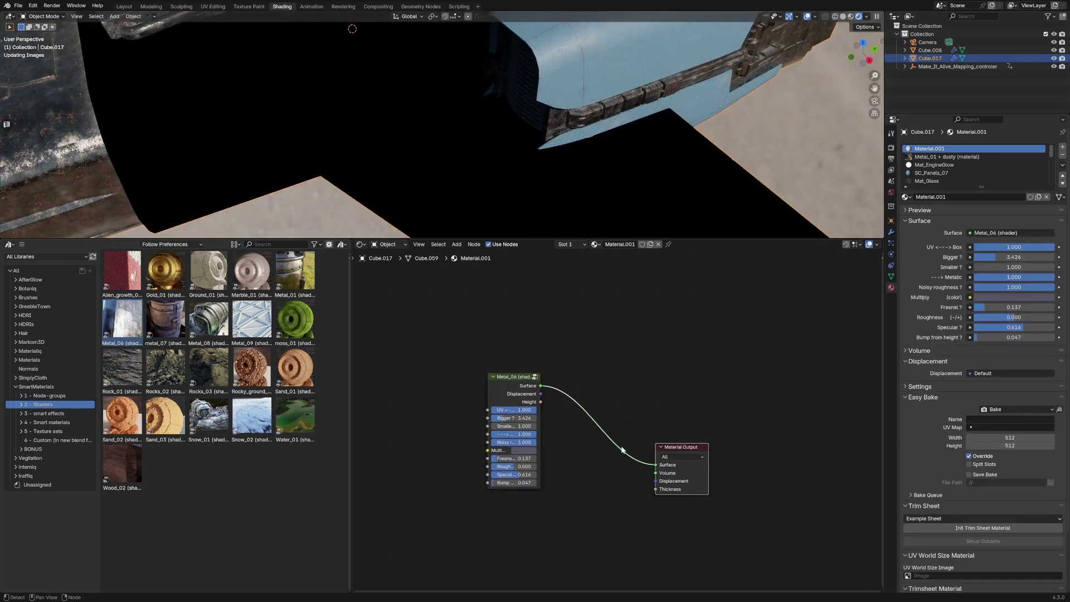
left_click(557, 493)
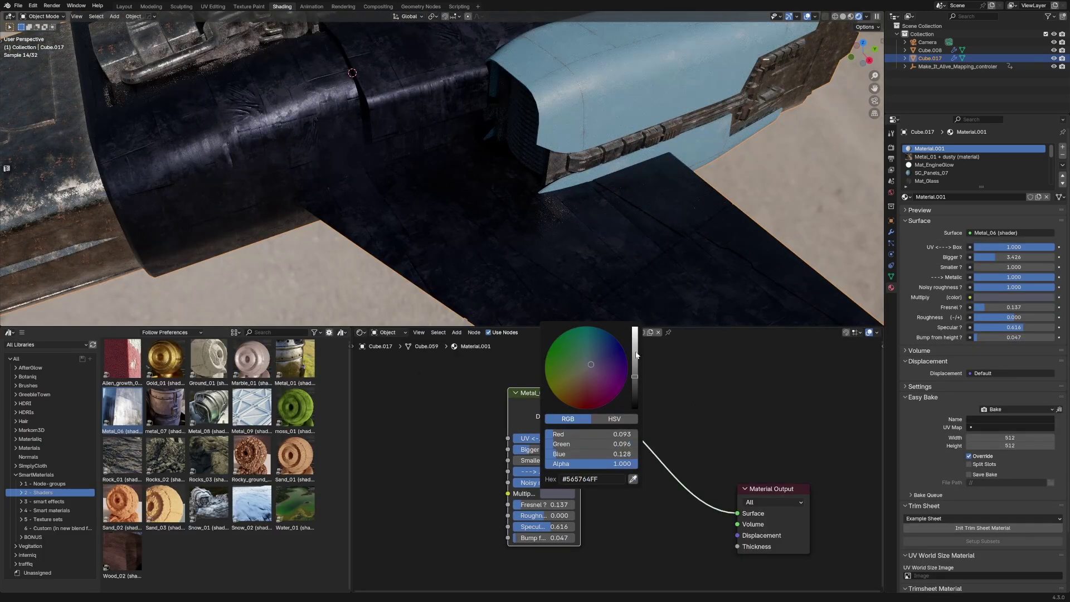
left_click_drag(636, 346, 635, 329)
left_click(585, 369)
Set the Metal_06 shader's Roughness to 0.420, Bigger to 4.566 and Specular to 0.422, keeping UV/Box at 1.000
mouse_move(544, 516)
left_mouse_down()
mouse_move(563, 516)
mouse_move(551, 516)
left_mouse_up()
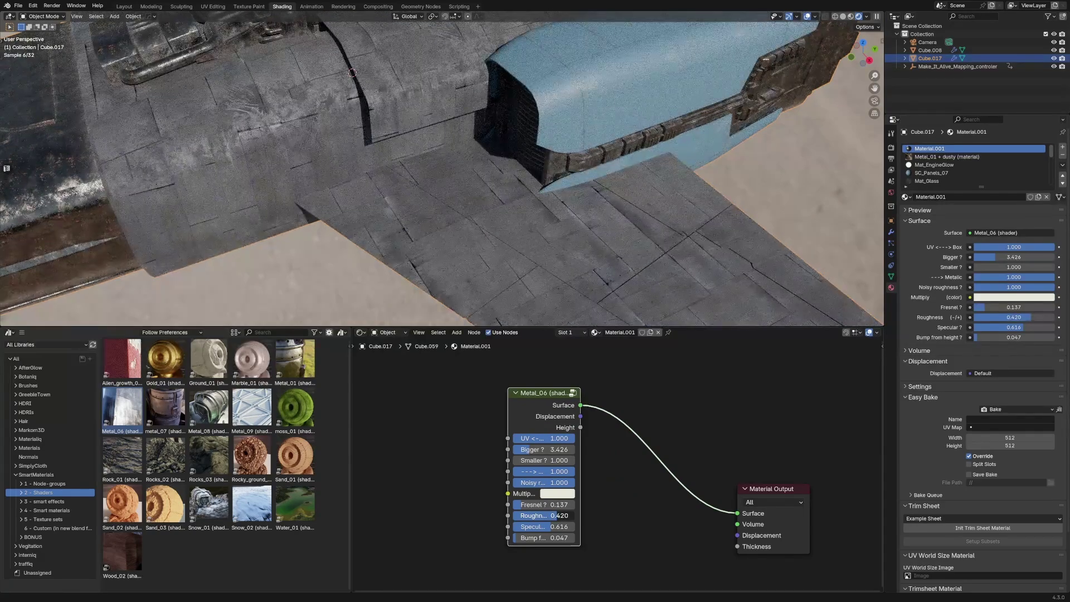
scroll(387, 267, "down", 10)
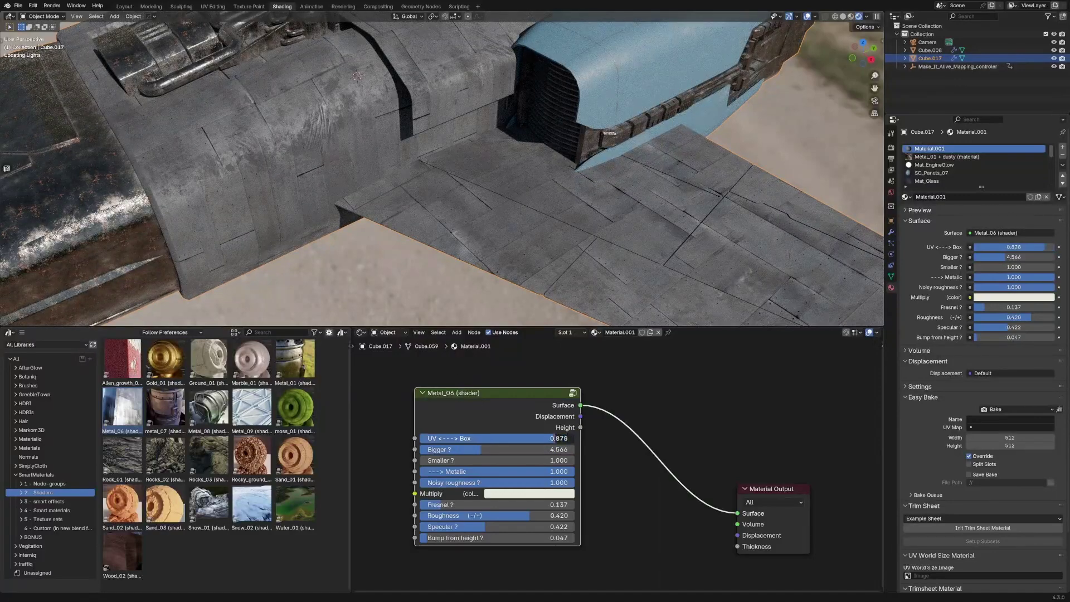
scroll(437, 222, "down", 6)
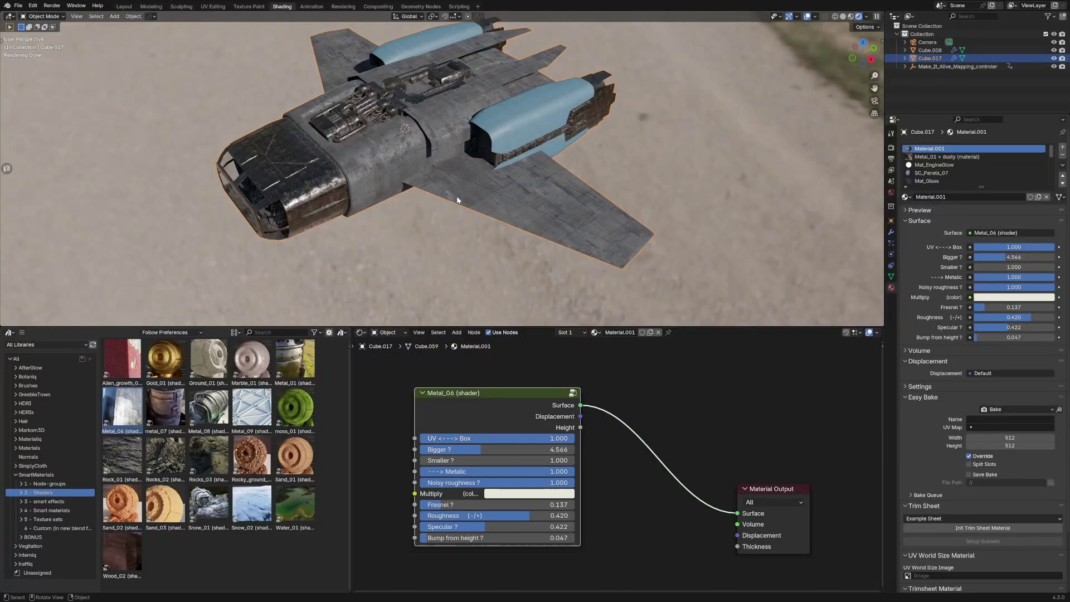